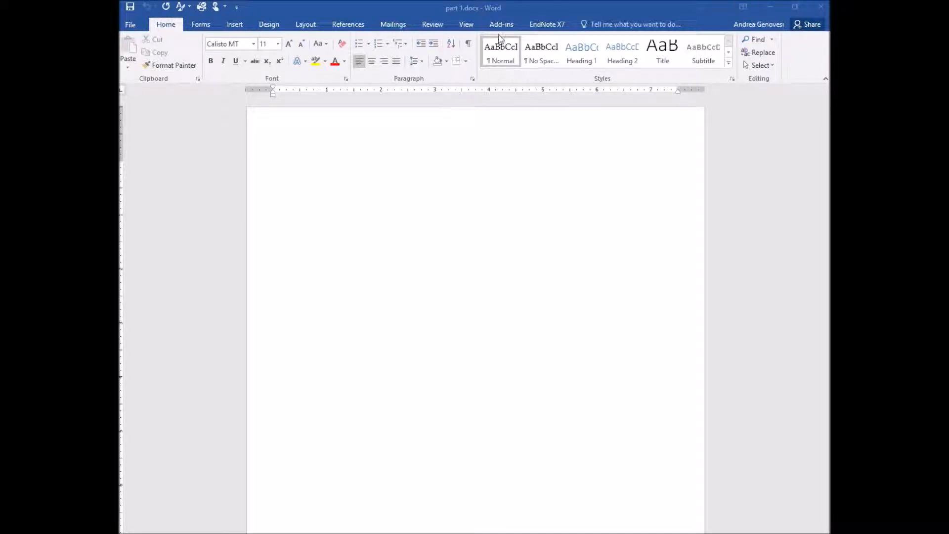
- Show the page gridlines and the Navigation pane, and hide both again
click(466, 24)
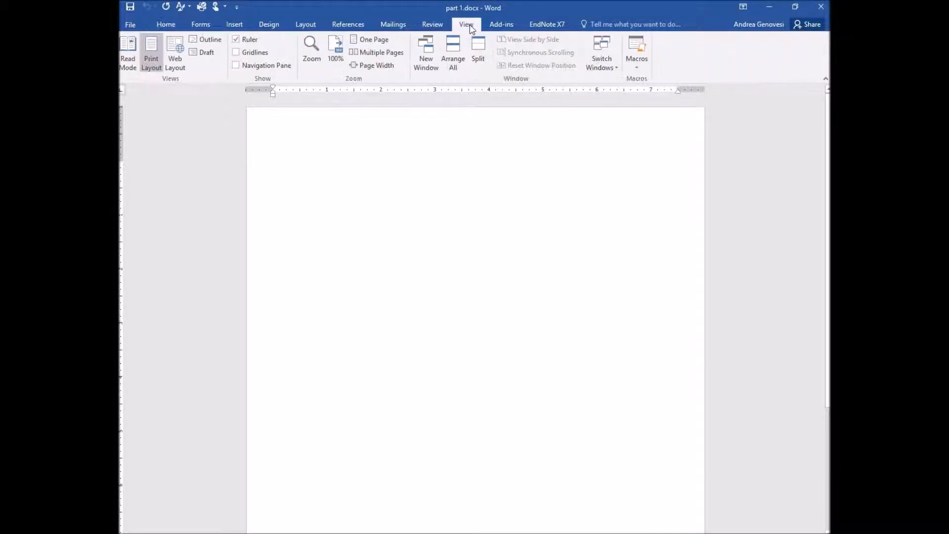
click(236, 52)
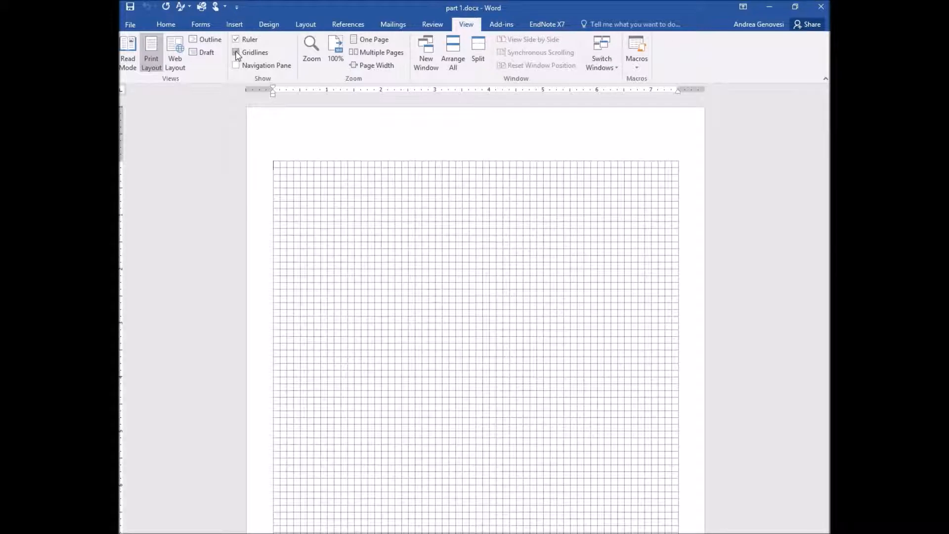
click(237, 66)
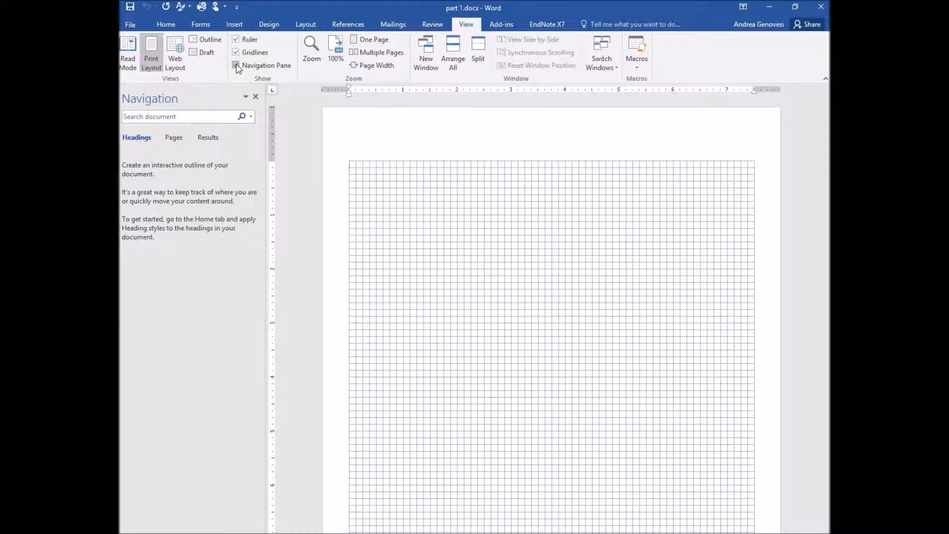
click(236, 66)
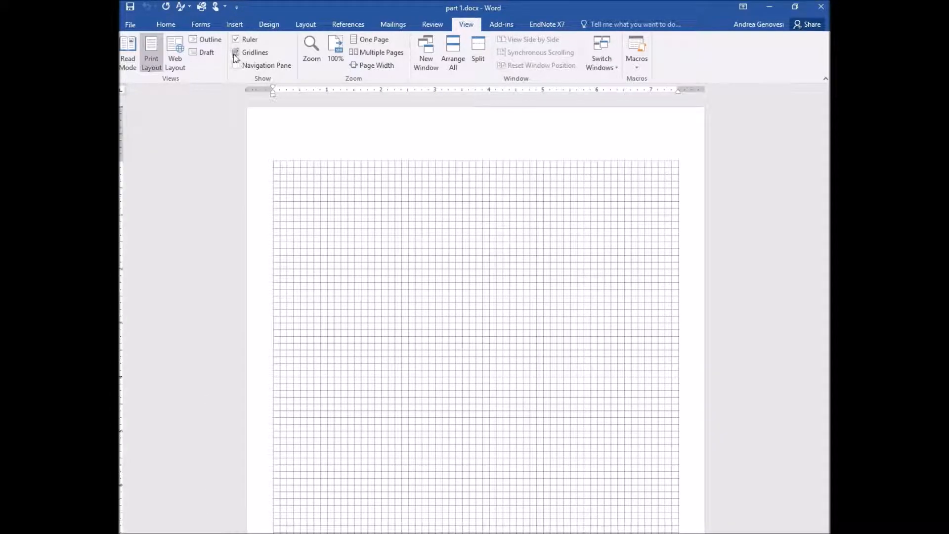
click(236, 52)
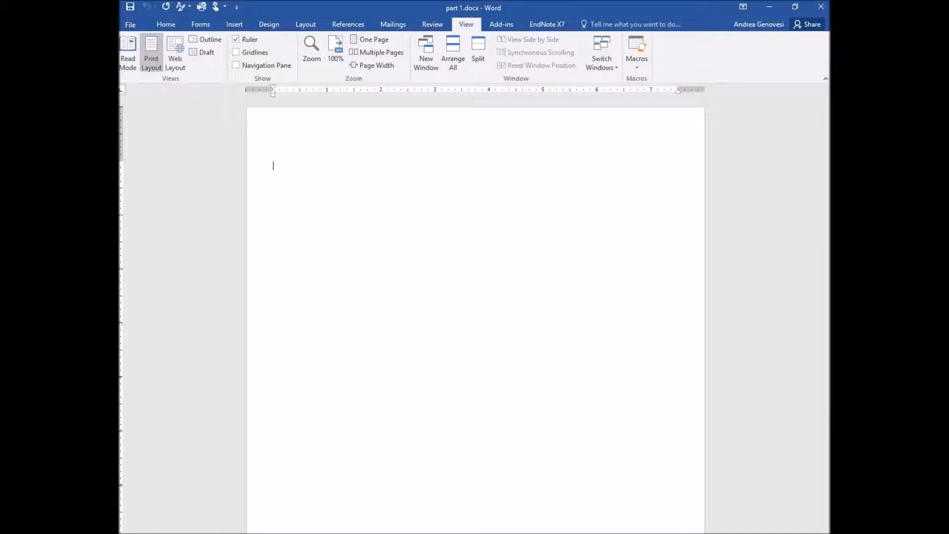
- Open ped equipment.docx from the Feb TT folder and look through its contents
mouse_move(193, 533)
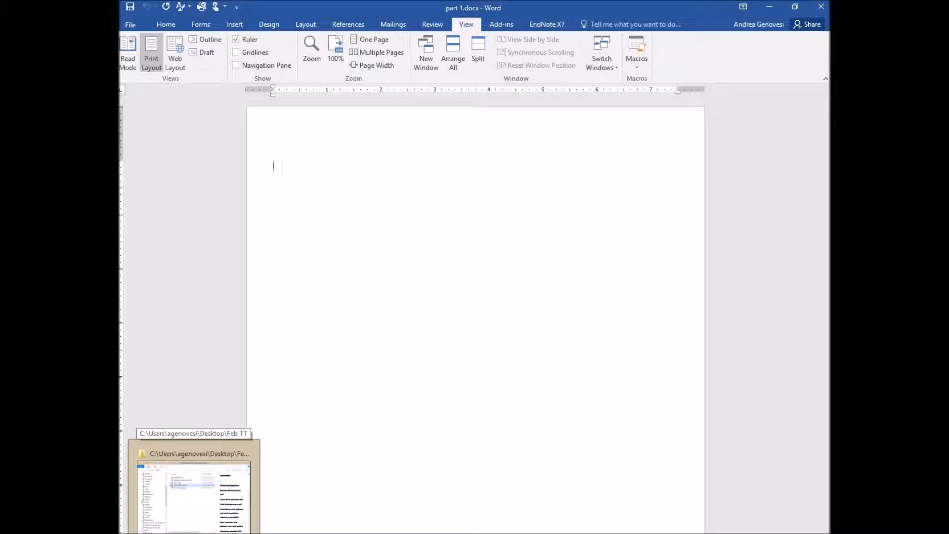
click(194, 529)
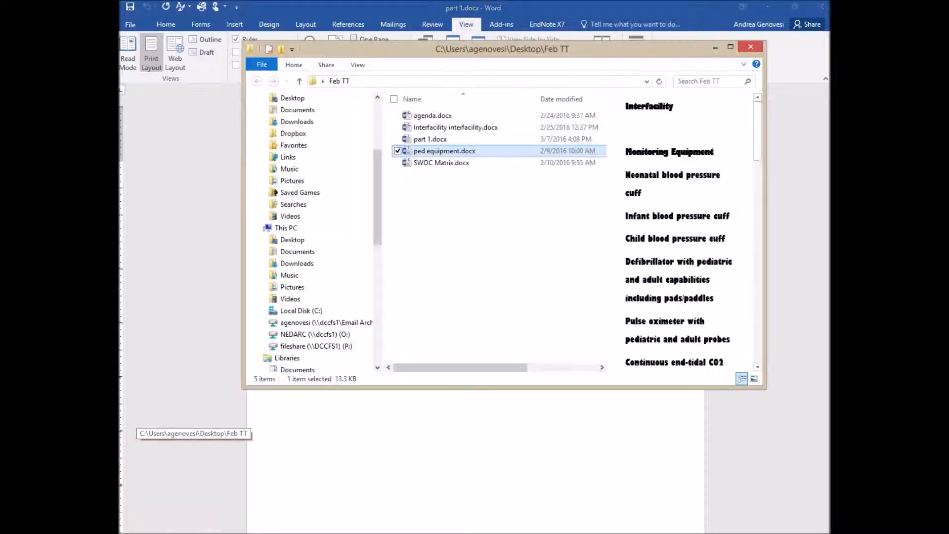
double_click(451, 153)
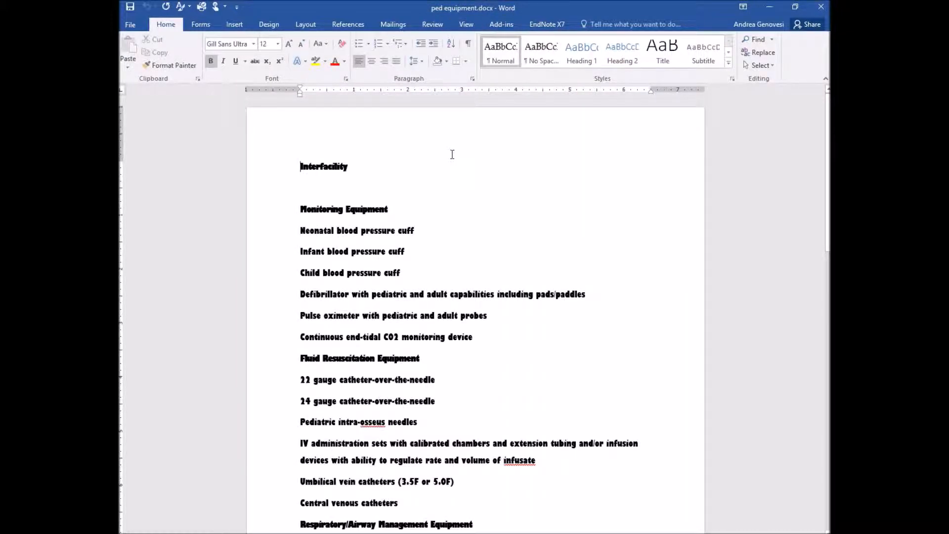
click(279, 316)
scroll(278, 317, down, 3)
scroll(279, 317, down, 6)
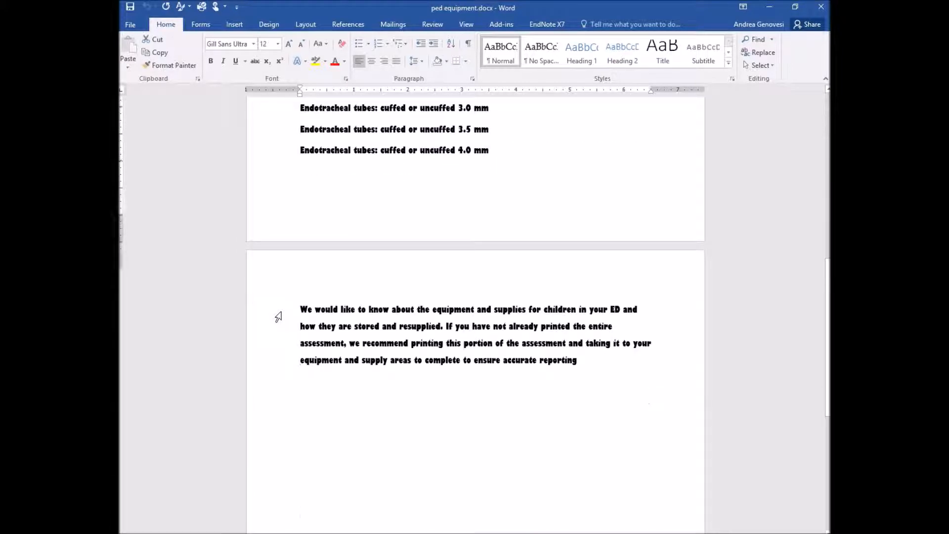
scroll(278, 316, up, 9)
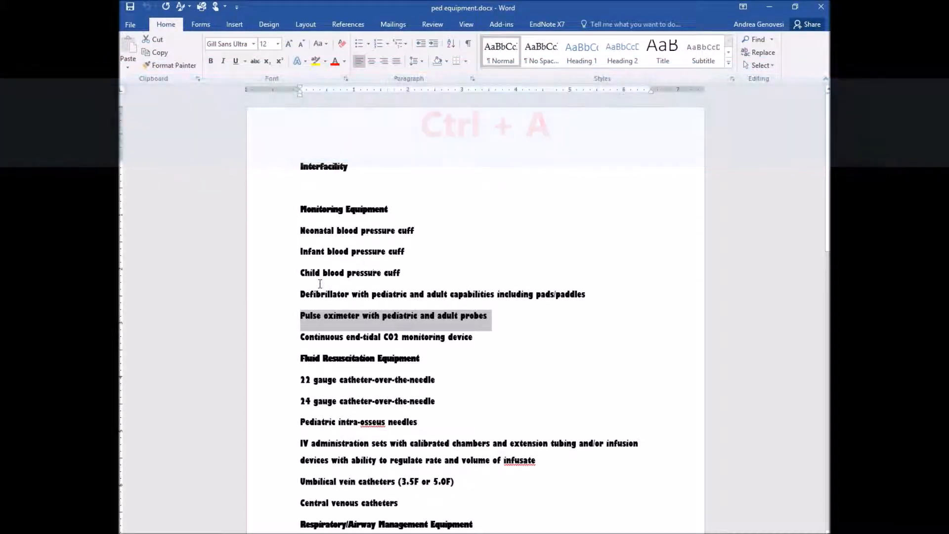
- Copy the entire text of ped equipment.docx and close that document
drag(300, 166, 431, 501)
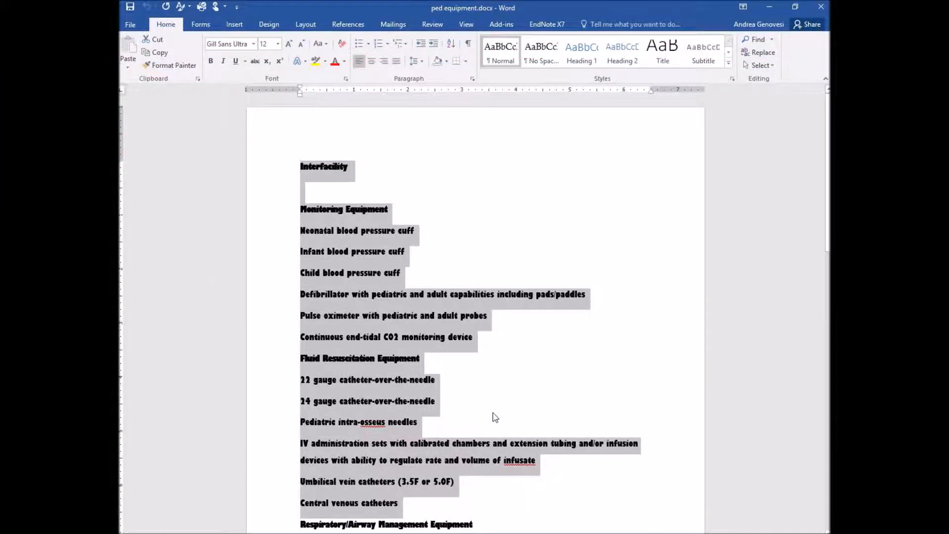
click(267, 391)
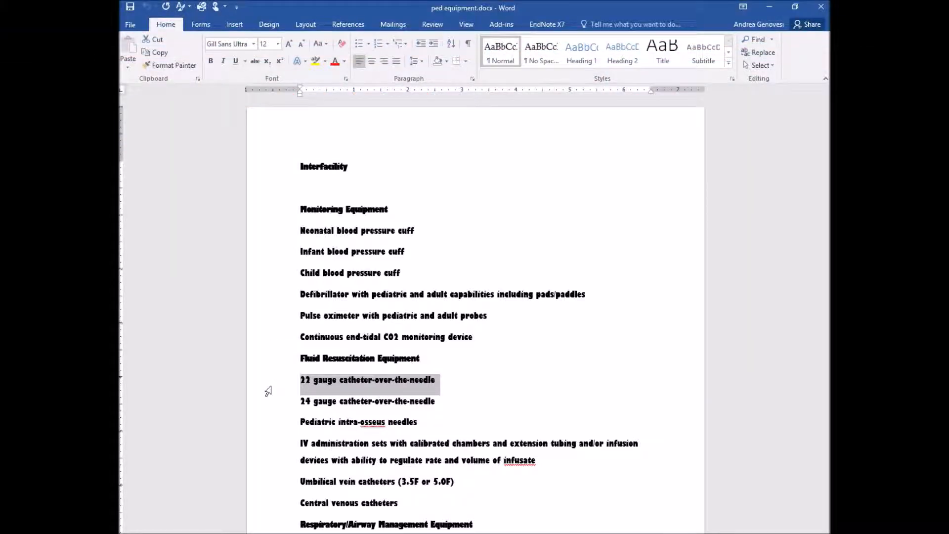
triple_click(268, 391)
scroll(406, 415, down, 8)
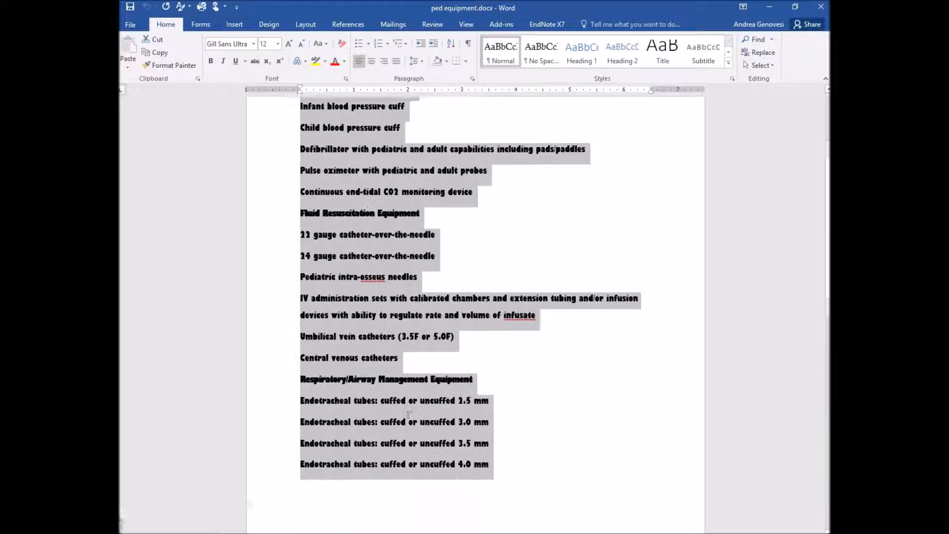
scroll(408, 416, up, 10)
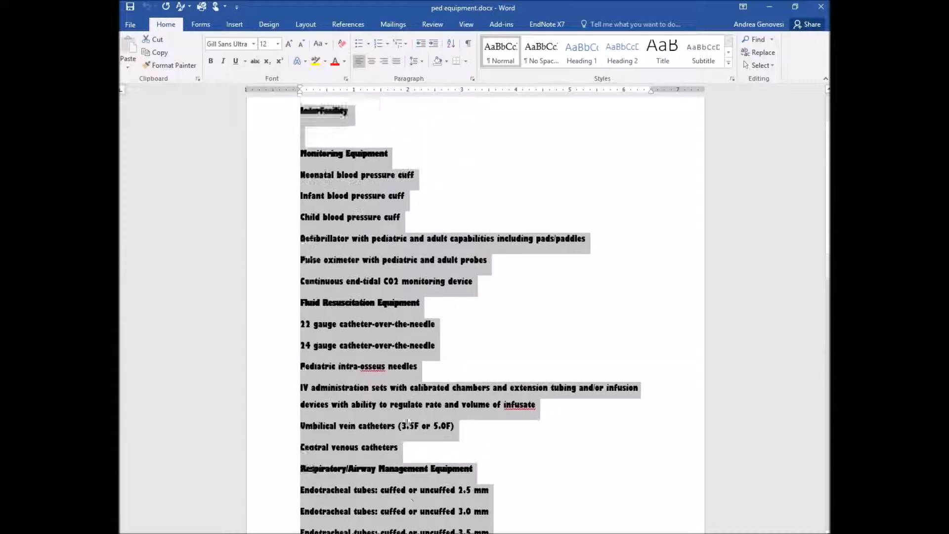
click(163, 54)
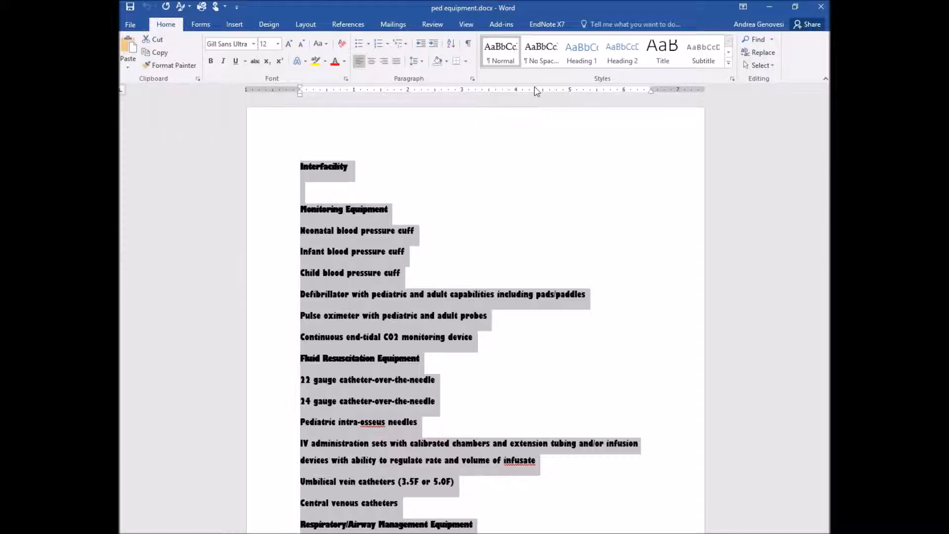
click(821, 8)
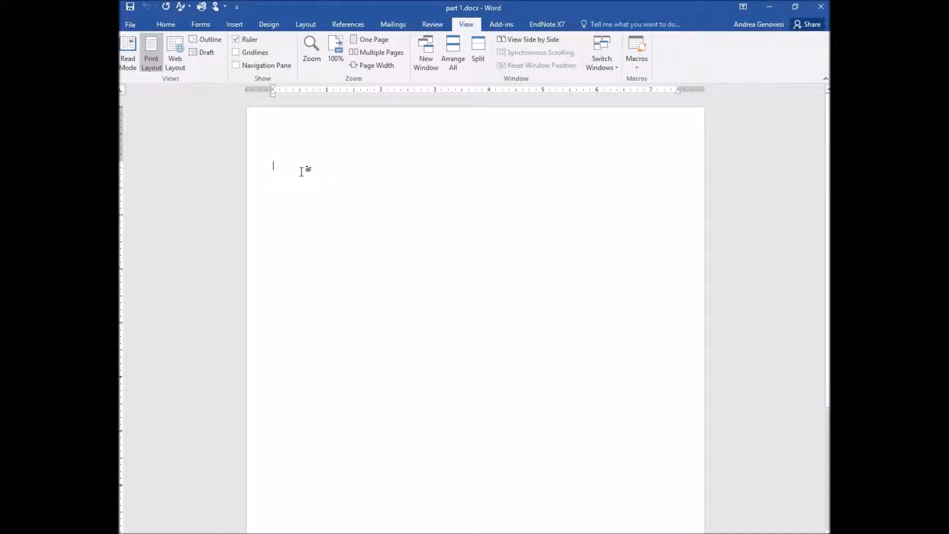
- Try a default paste of the copied equipment list into the blank part 1.docx, review it and undo the paste
click(163, 25)
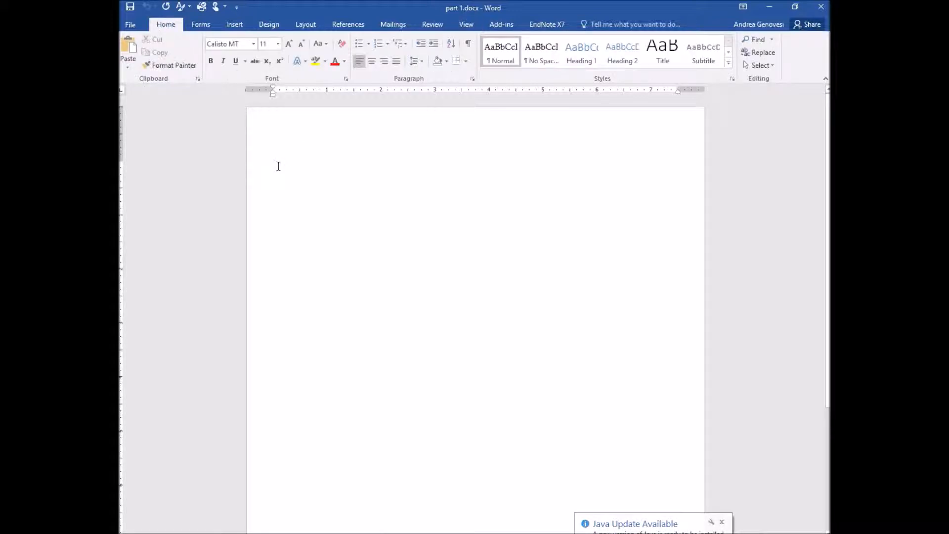
key(ctrl+v)
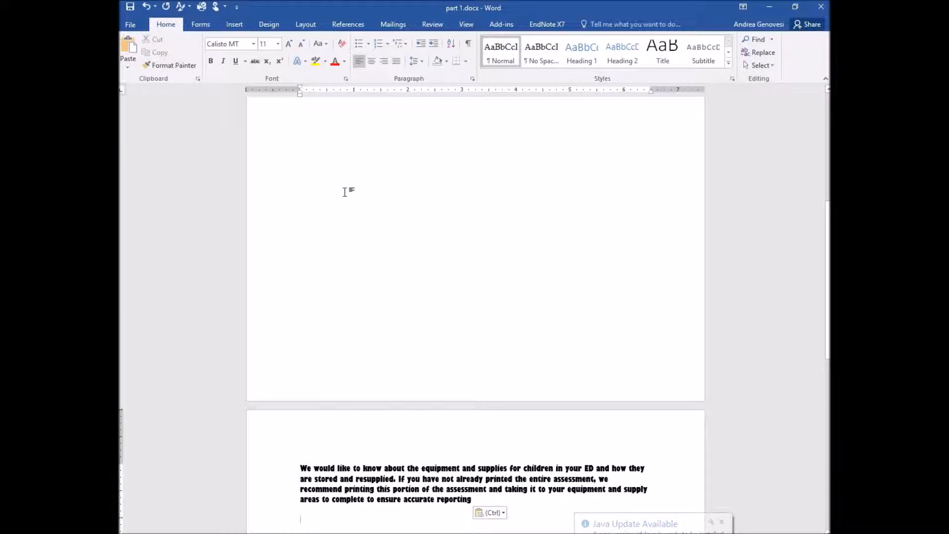
scroll(368, 206, up, 2)
scroll(369, 205, up, 4)
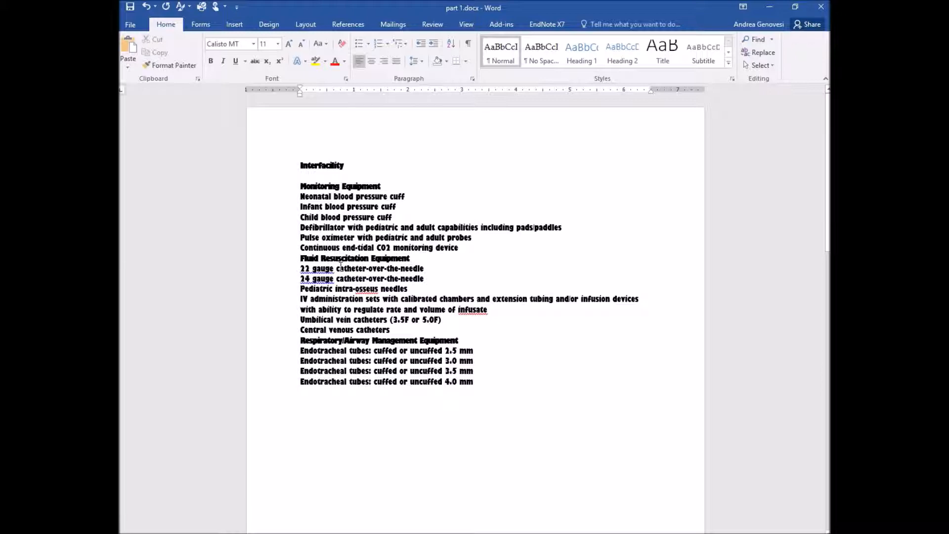
click(146, 7)
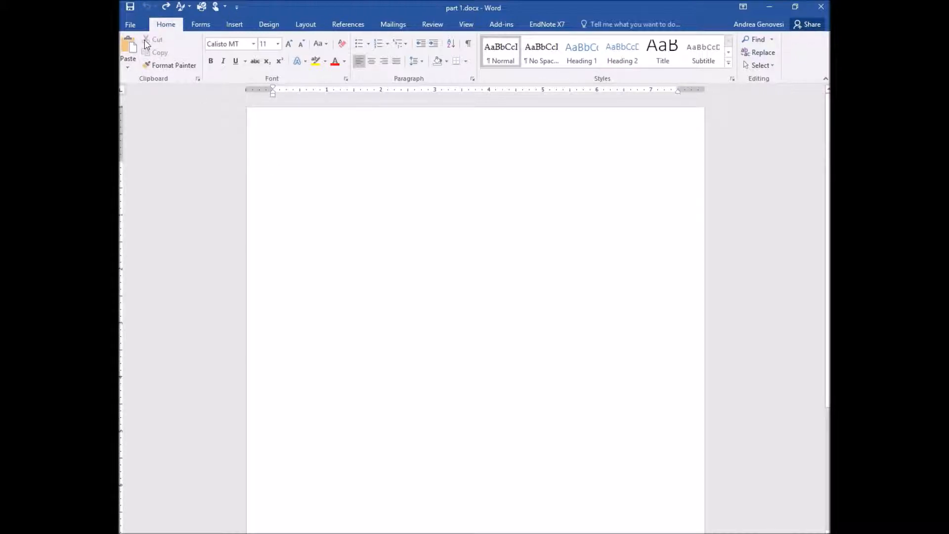
- Paste the equipment list once more with the default option, check the font of its text and undo the paste
click(129, 47)
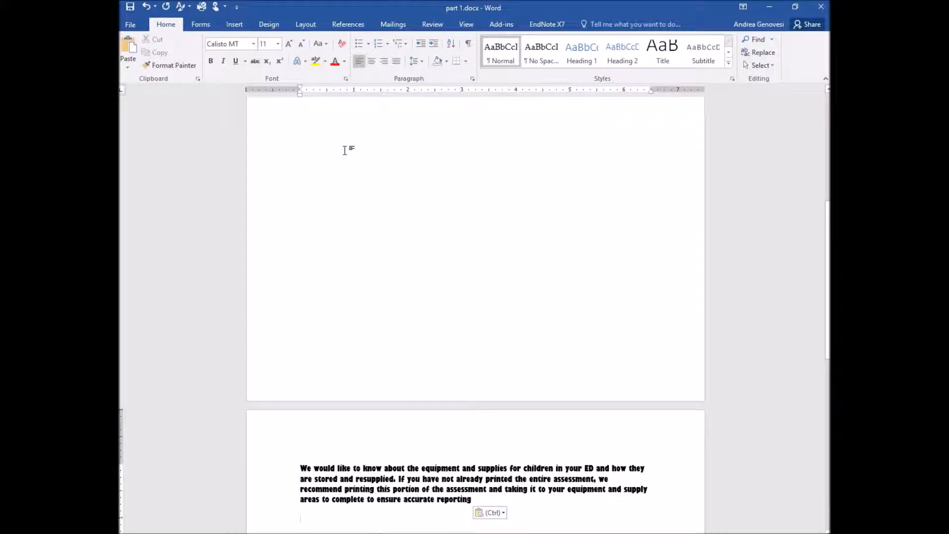
scroll(346, 150, up, 5)
scroll(346, 151, up, 3)
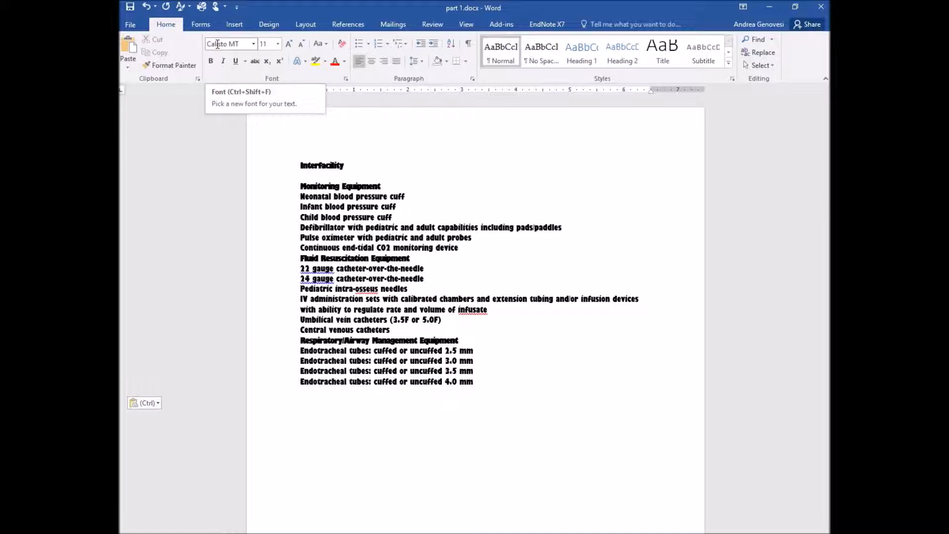
click(370, 248)
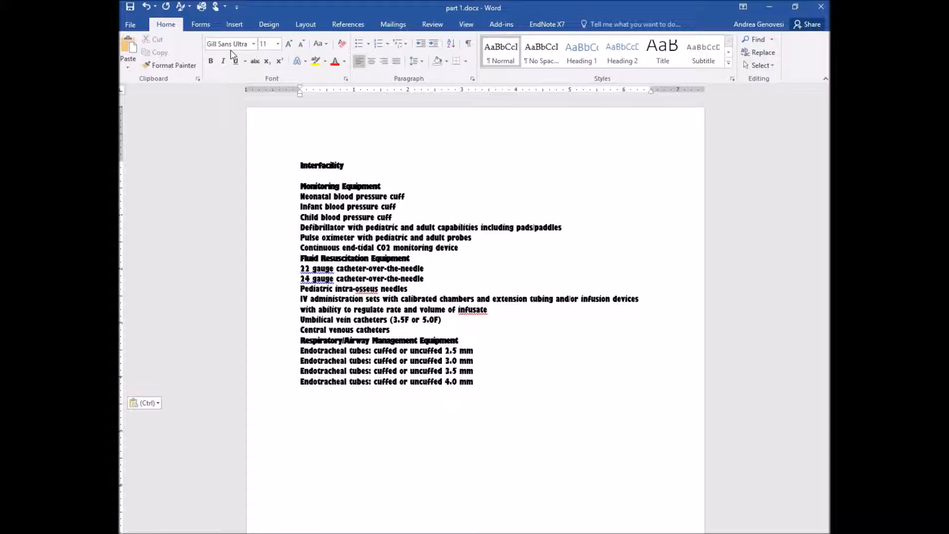
click(147, 7)
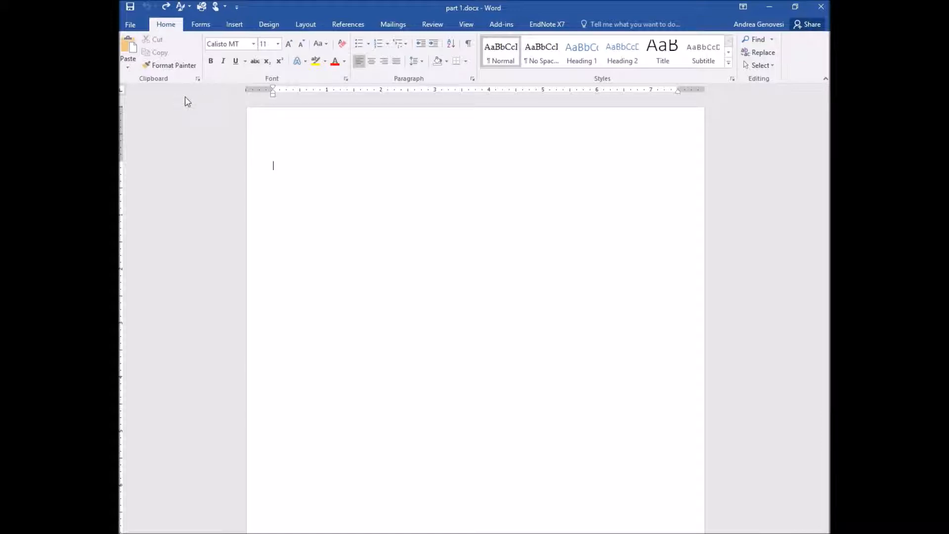
- Try pasting the equipment list with Merge Formatting, review the text on both pages and undo the paste
click(128, 70)
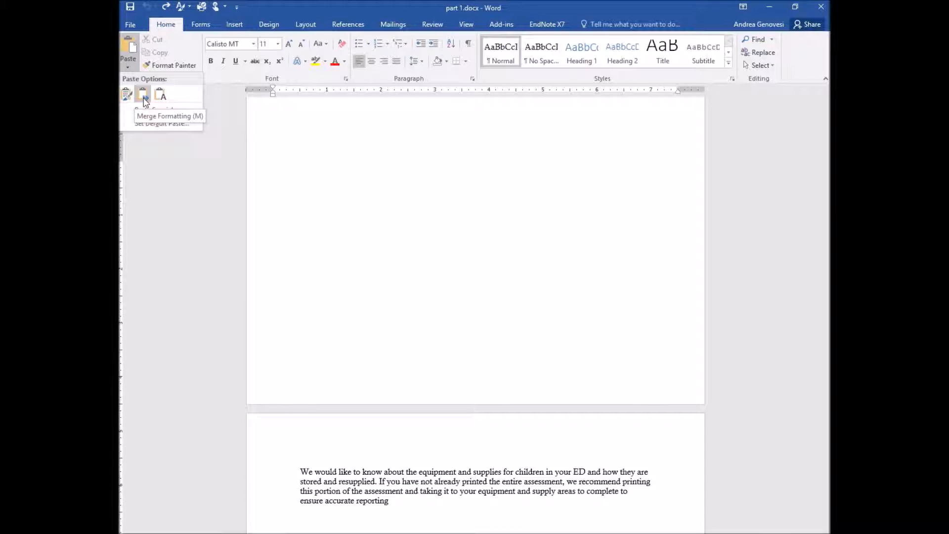
click(145, 101)
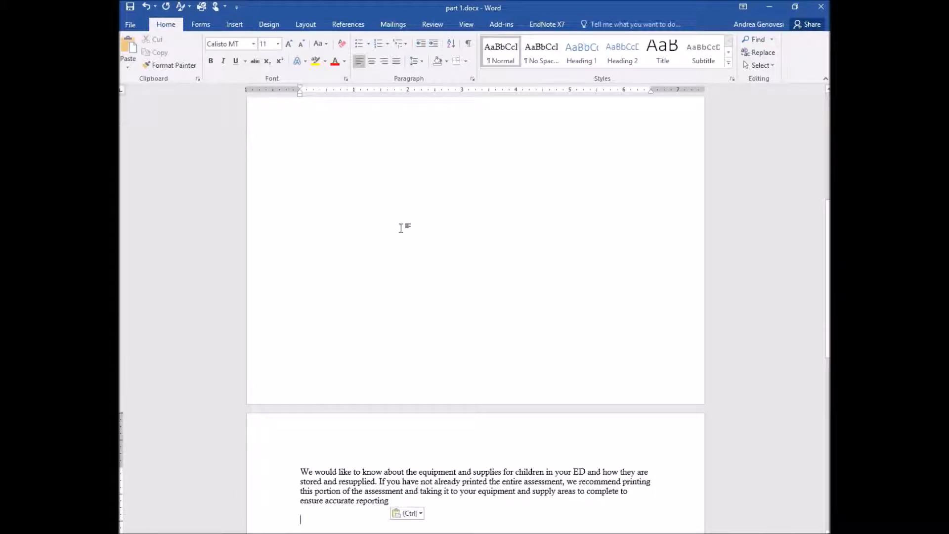
scroll(403, 231, up, 5)
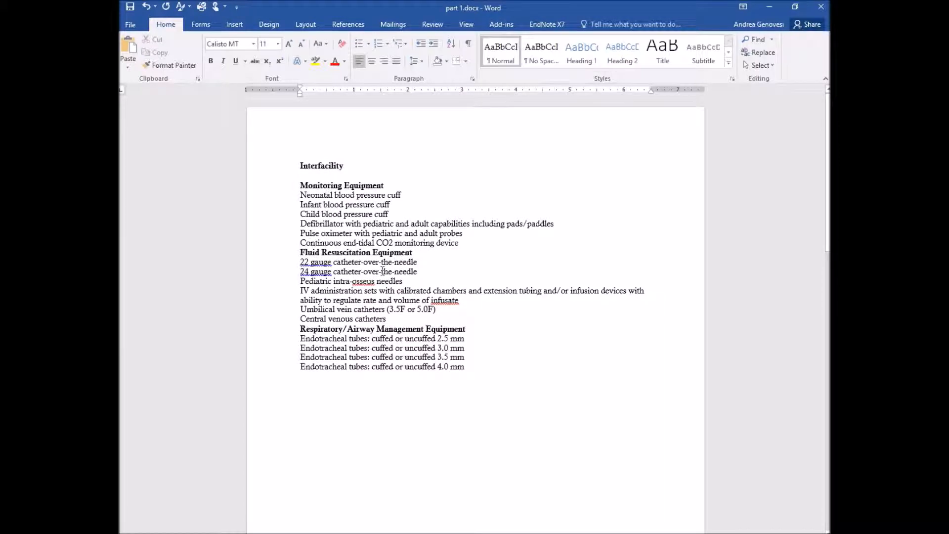
click(349, 267)
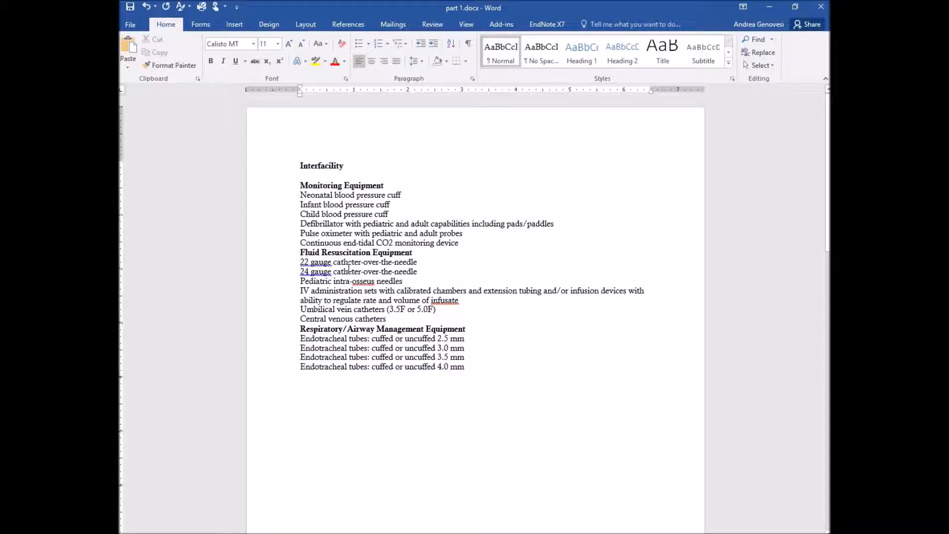
scroll(349, 267, down, 9)
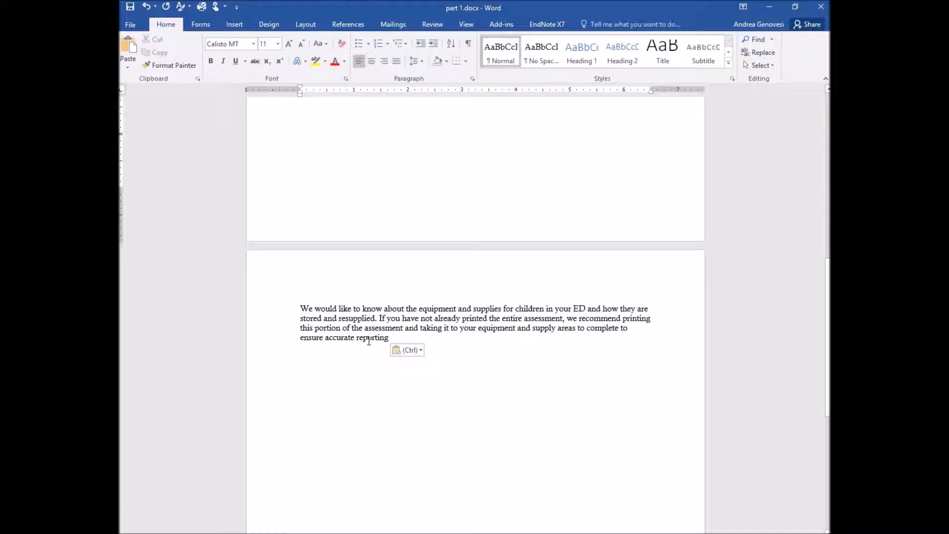
scroll(368, 340, up, 15)
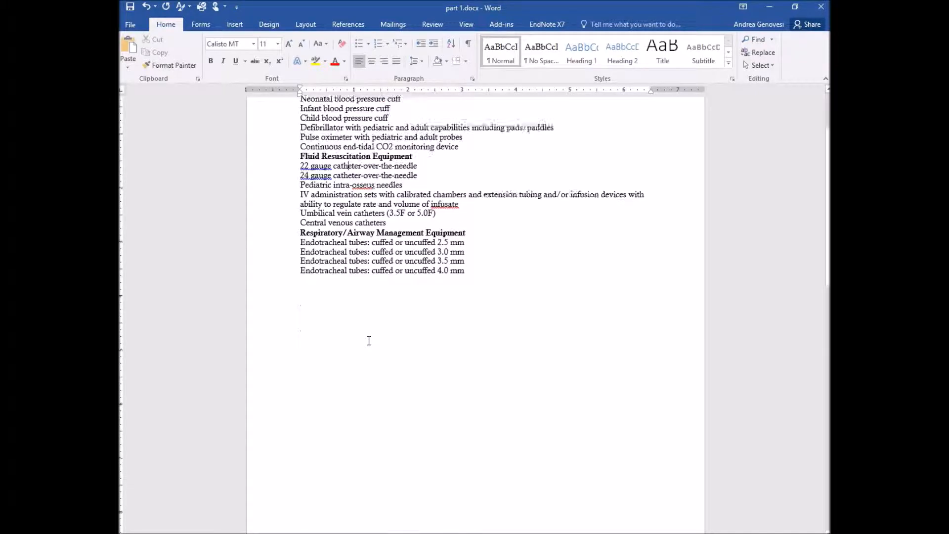
click(146, 7)
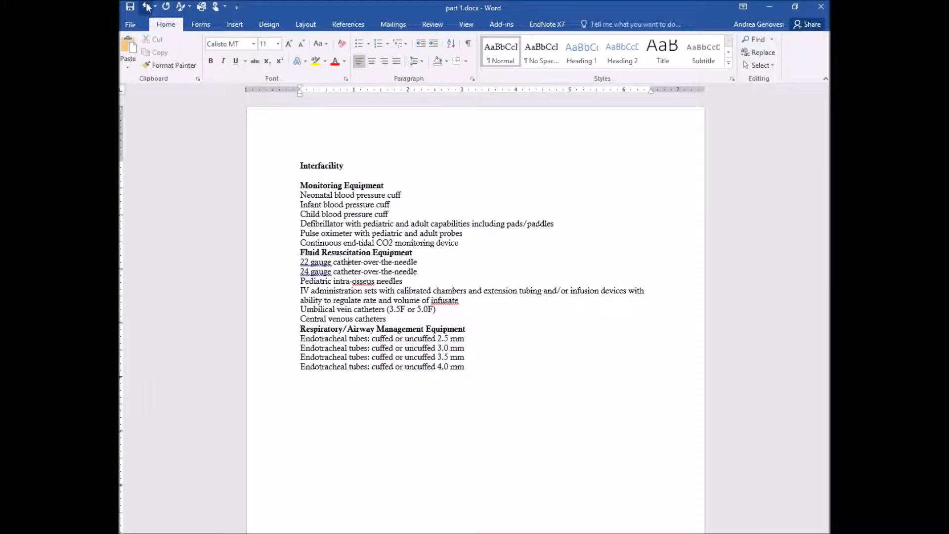
- Paste the copied equipment list into the blank part 1.docx using the Merge Formatting option
click(128, 71)
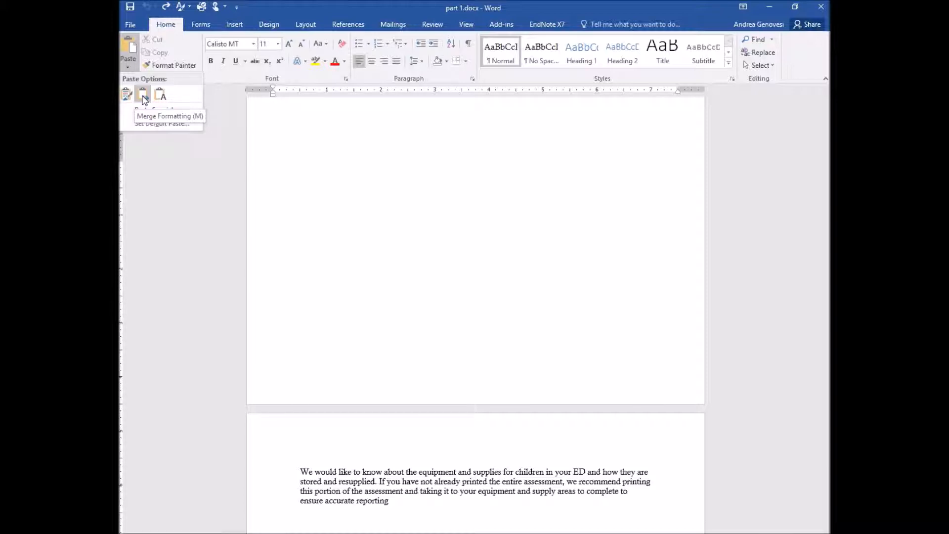
click(144, 99)
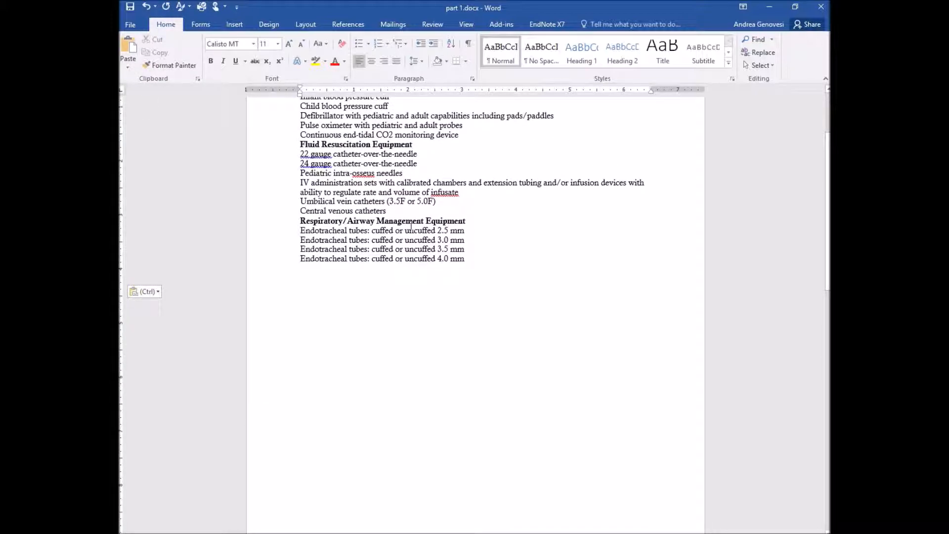
scroll(410, 227, up, 4)
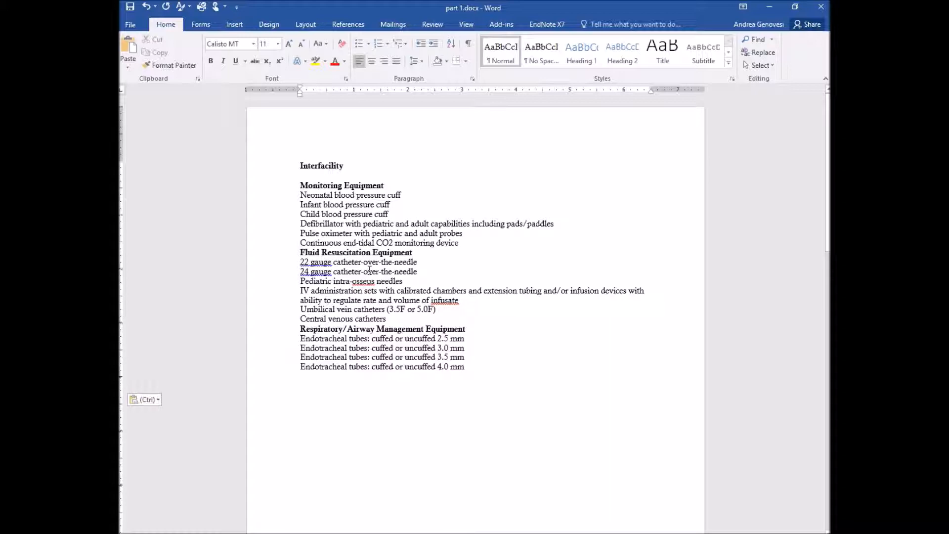
ctrl+scroll(370, 271, up, 4)
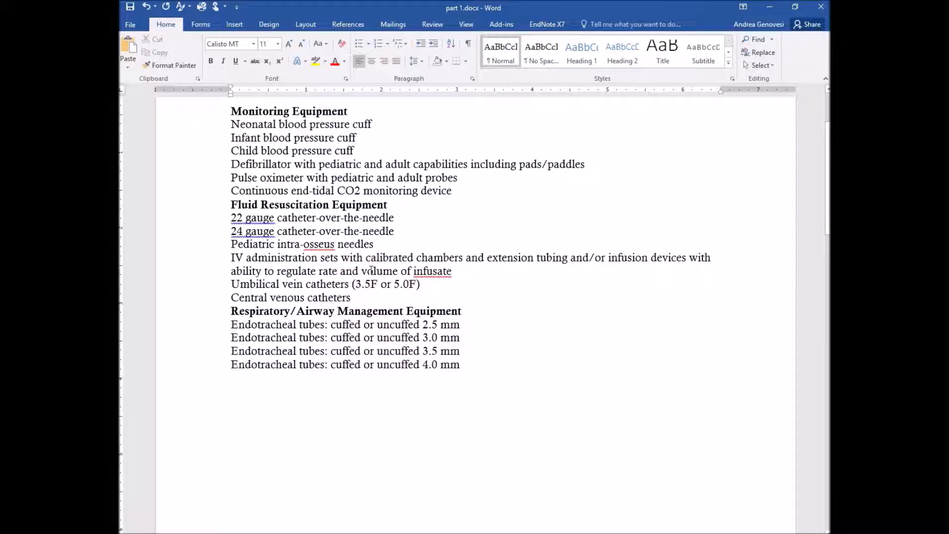
- Add the flagged word "infusate" in the Fluid Resuscitation Equipment section to the dictionary and check the rest of the document
right_click(433, 272)
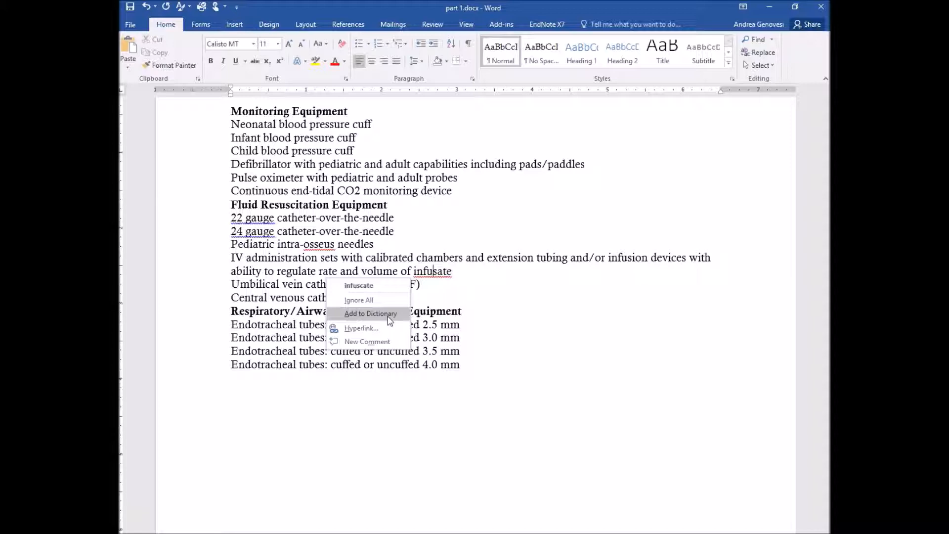
click(390, 313)
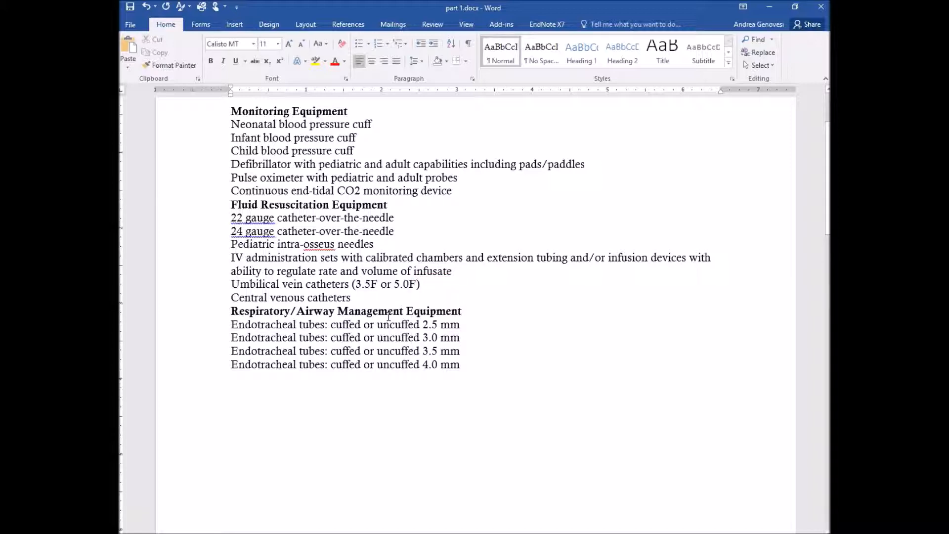
scroll(472, 330, down, 5)
scroll(472, 330, down, 10)
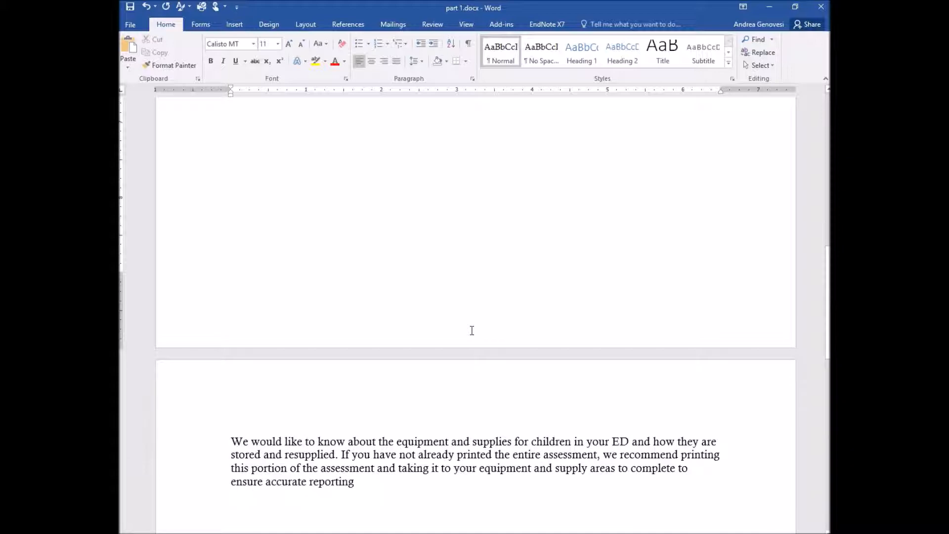
scroll(470, 328, up, 5)
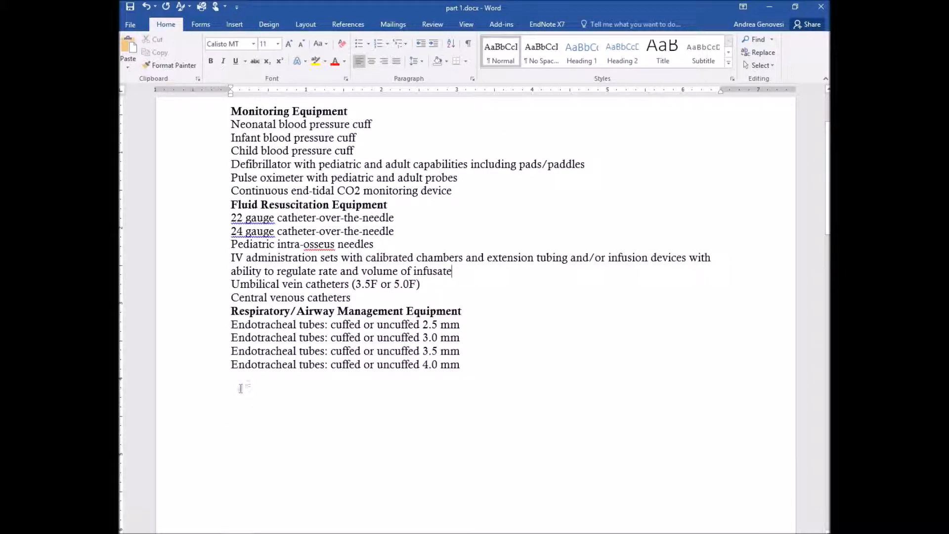
- Test the dictionary entry by entering "Infusate" on the line below the last endotracheal tube item, and delete the test word
key(Return)
text(Ins)
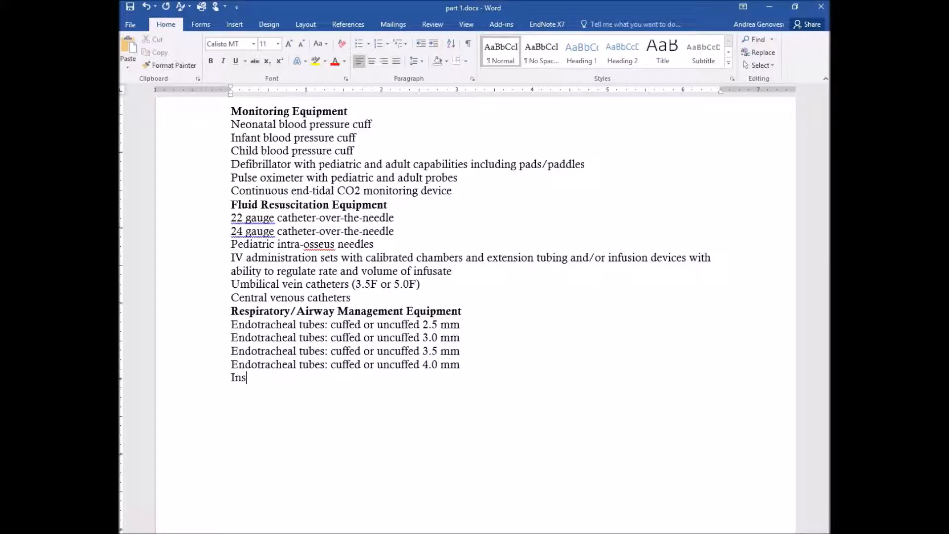
key(BackSpace)
text(fusate)
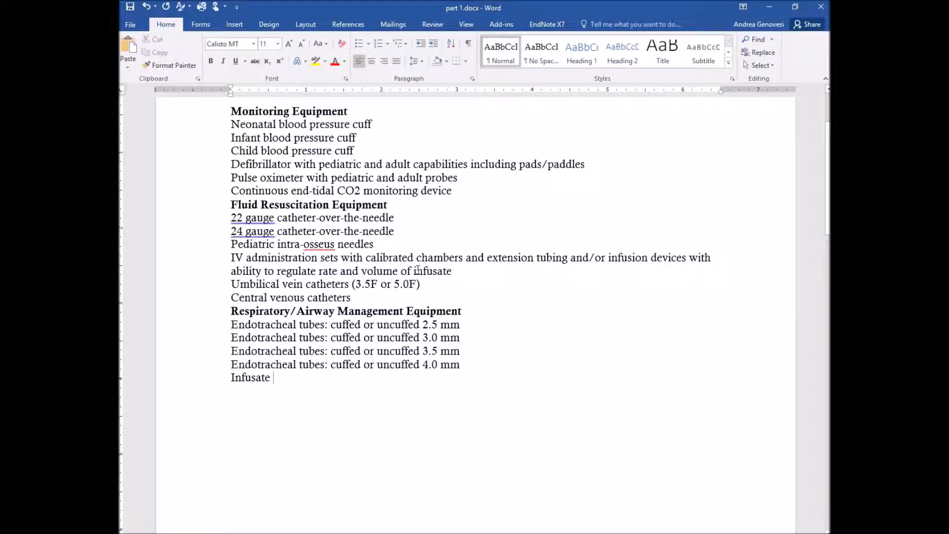
scroll(198, 378, up, 3)
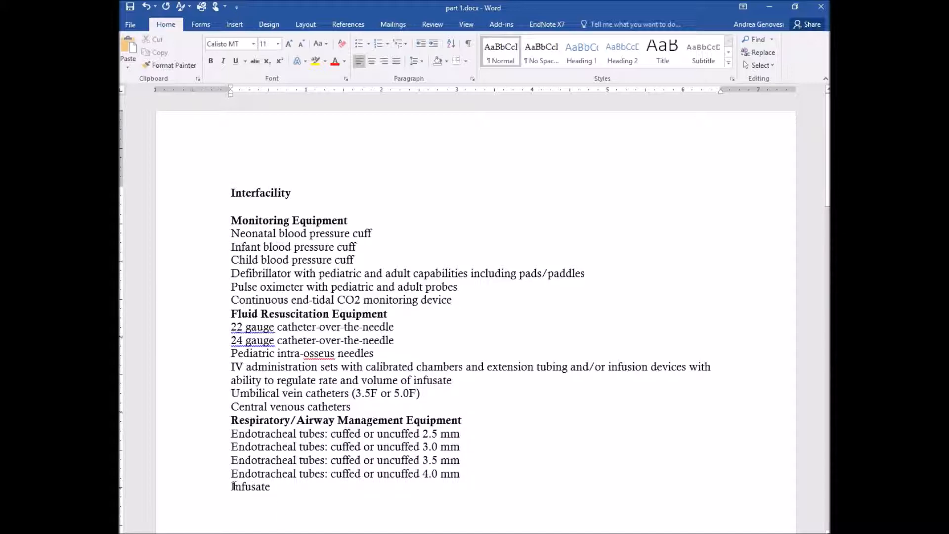
drag(231, 486, 272, 488)
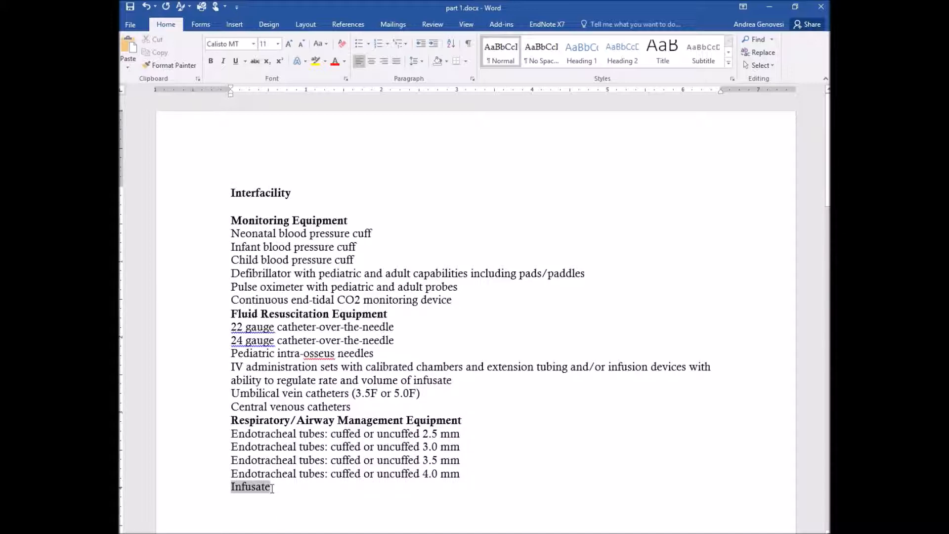
key(BackSpace)
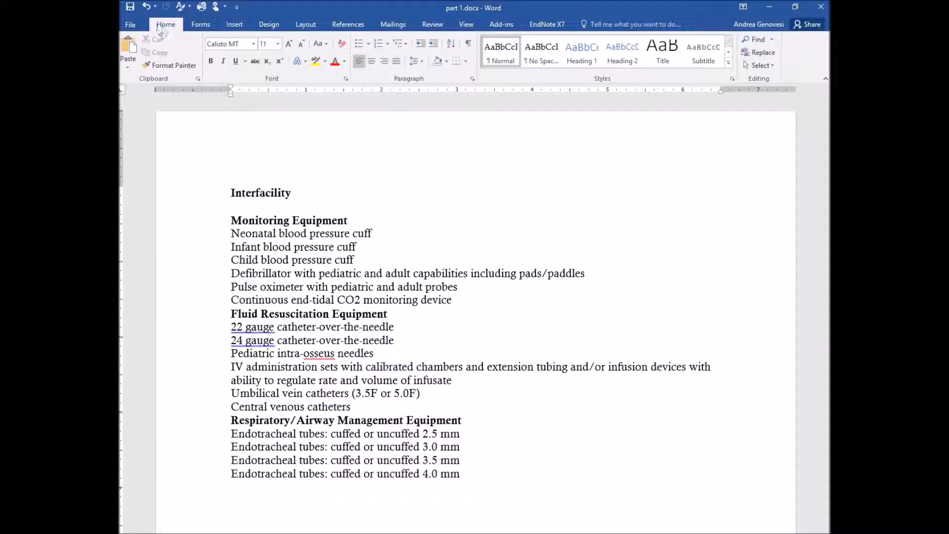
- Show the formatting marks and examine the paragraph marks and the page break throughout the document
click(469, 48)
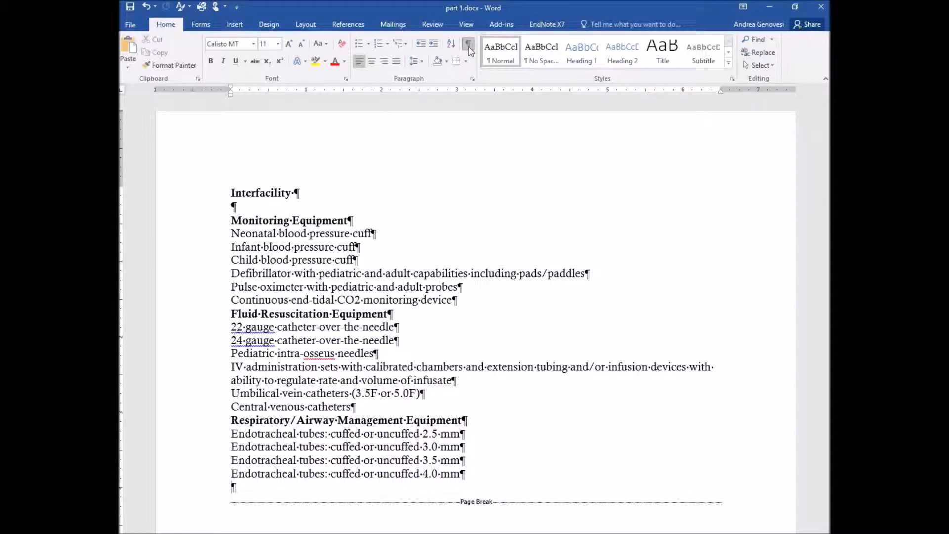
scroll(463, 234, down, 1)
scroll(463, 234, down, 6)
scroll(463, 235, down, 9)
scroll(462, 235, up, 15)
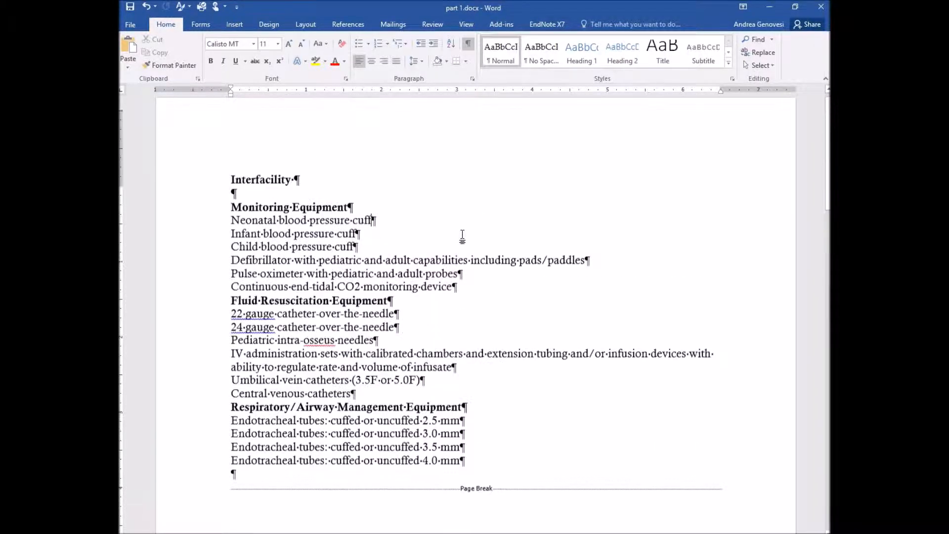
scroll(462, 236, up, 1)
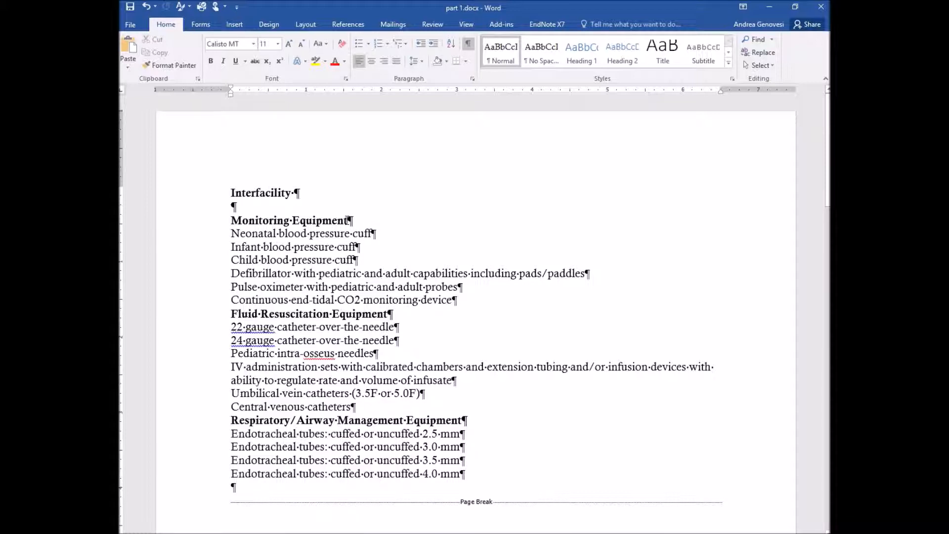
drag(346, 221, 354, 221)
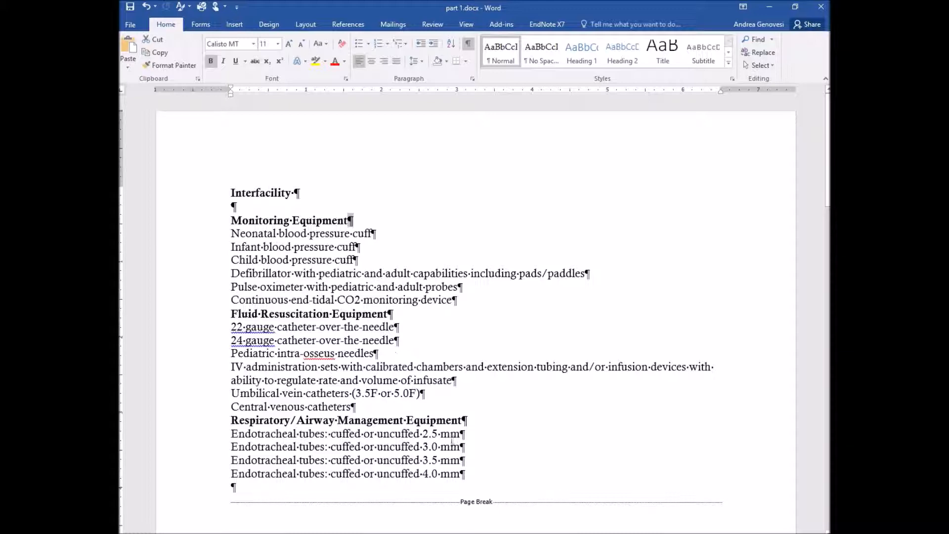
scroll(452, 442, down, 3)
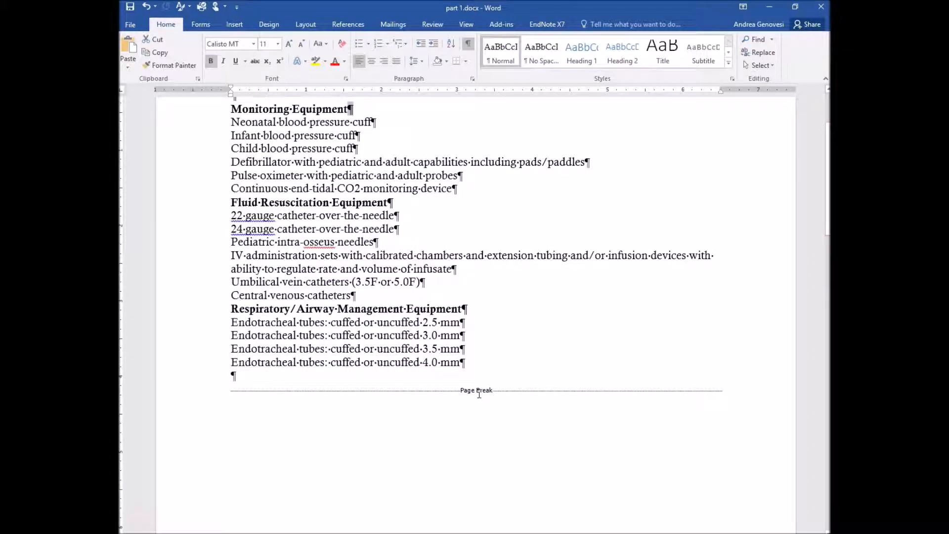
scroll(425, 227, up, 3)
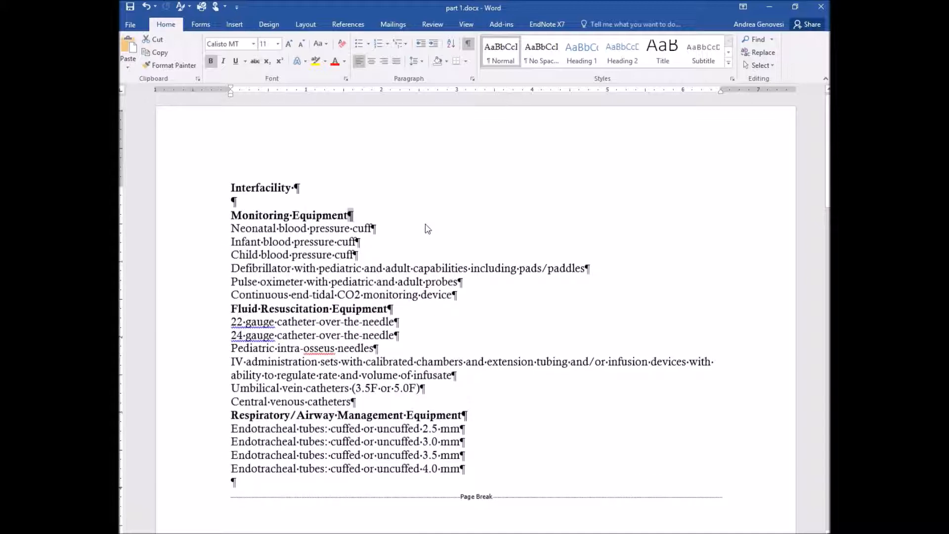
- Insert a tab after the Monitoring Equipment heading and inspect its mark up close
click(350, 221)
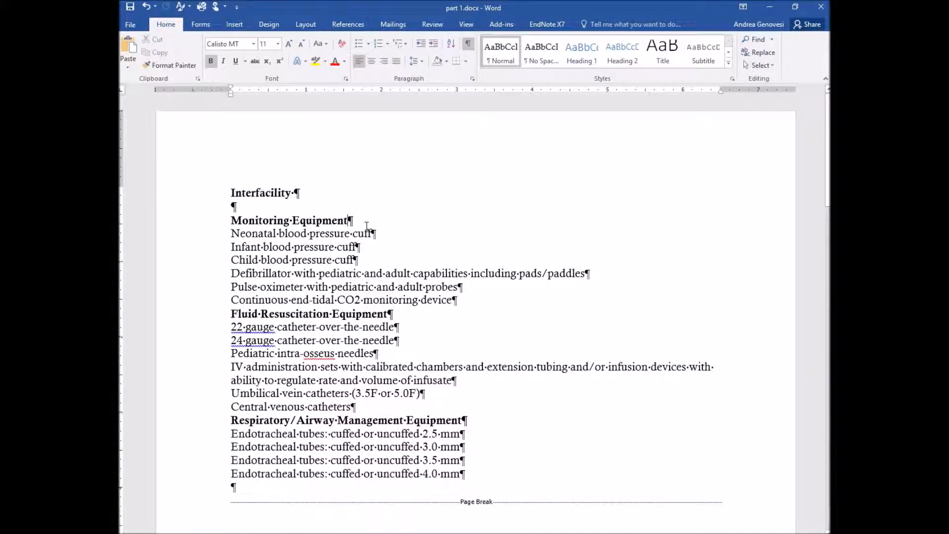
key(Tab)
scroll(383, 227, up, 6)
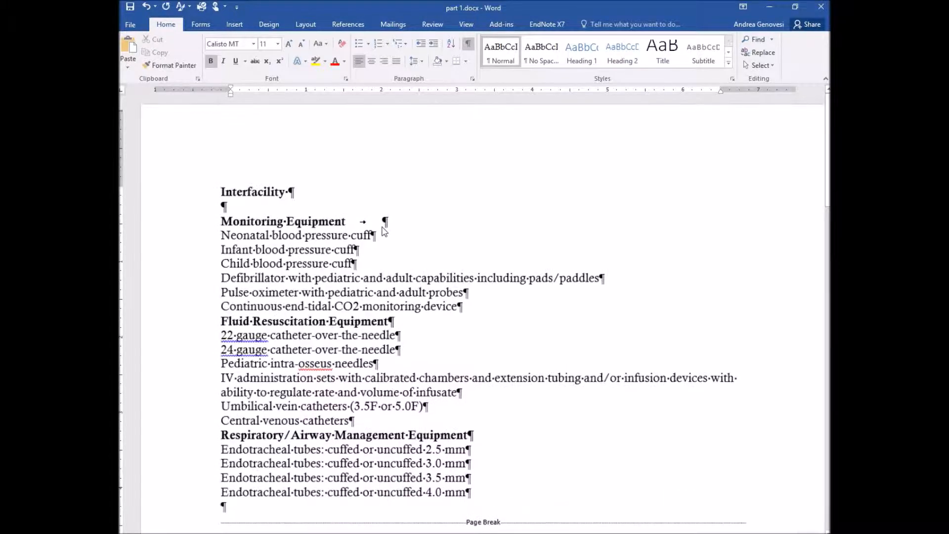
scroll(384, 231, up, 1)
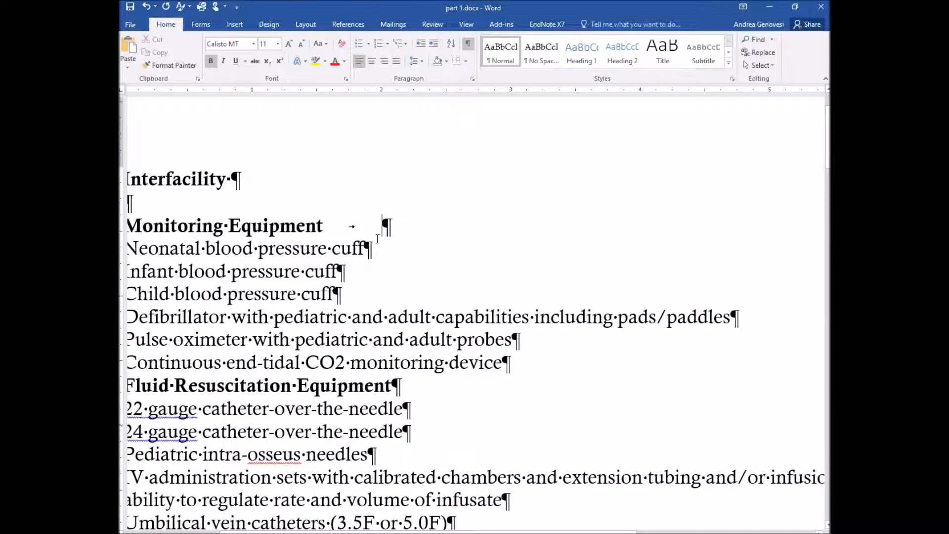
scroll(377, 239, down, 4)
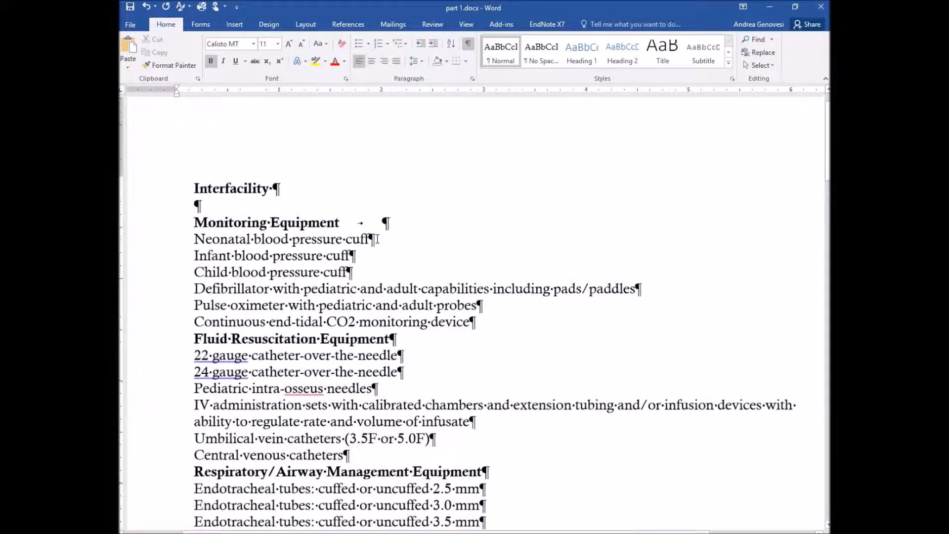
scroll(377, 239, down, 1)
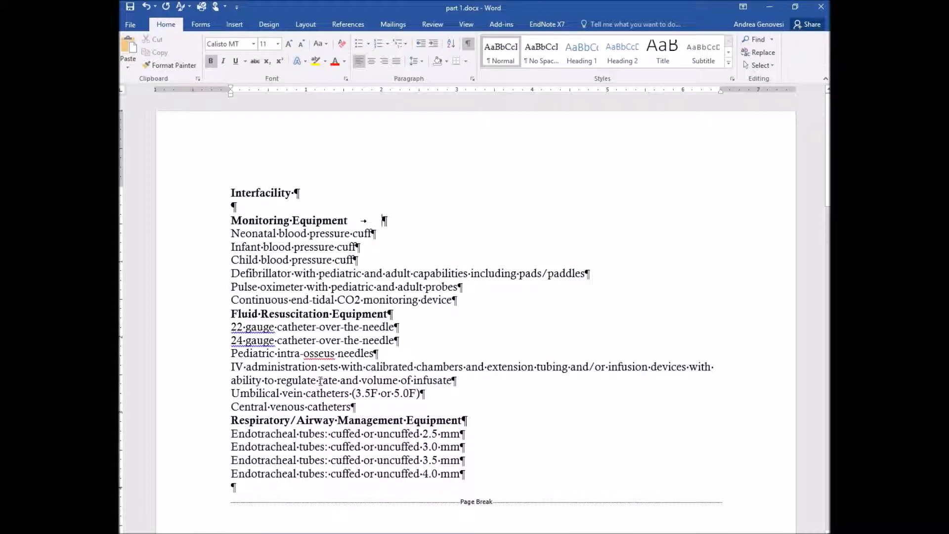
drag(613, 235, 686, 296)
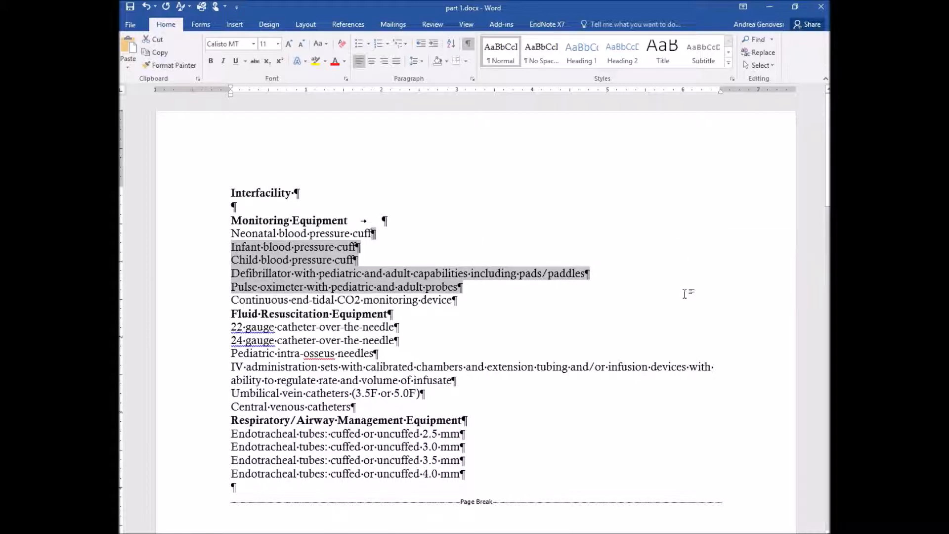
click(687, 297)
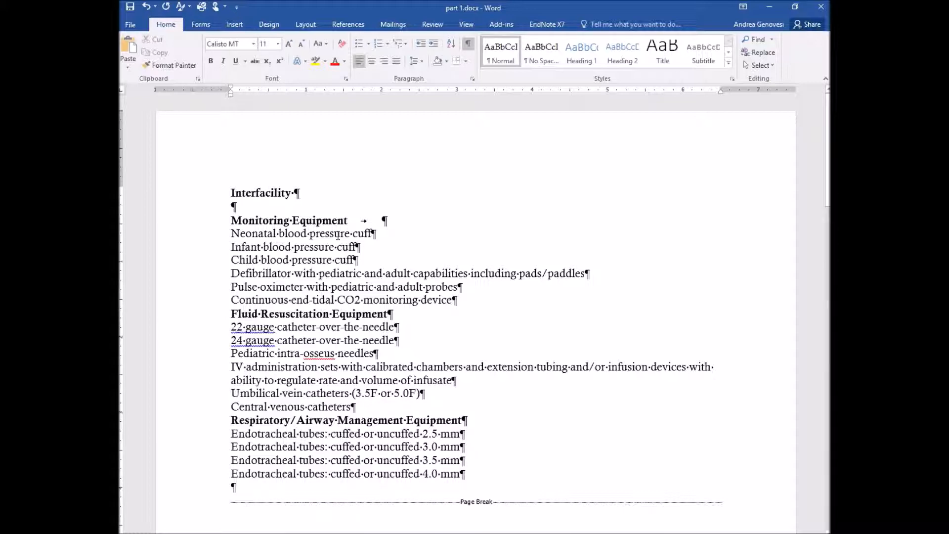
- Move the Fluid Resuscitation Equipment and Respiratory/Airway Management Equipment headings onto the Monitoring Equipment line, separated by a tab
drag(231, 314, 391, 317)
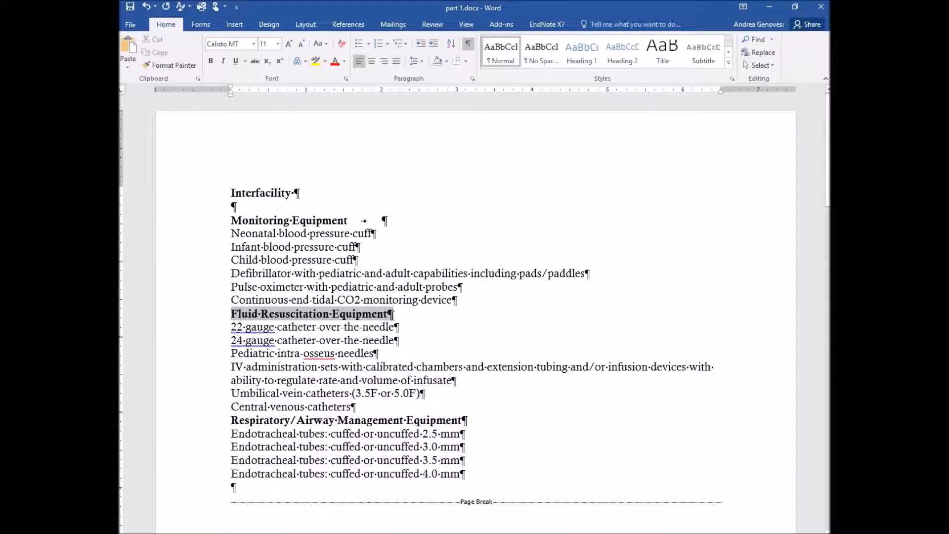
drag(234, 316, 404, 212)
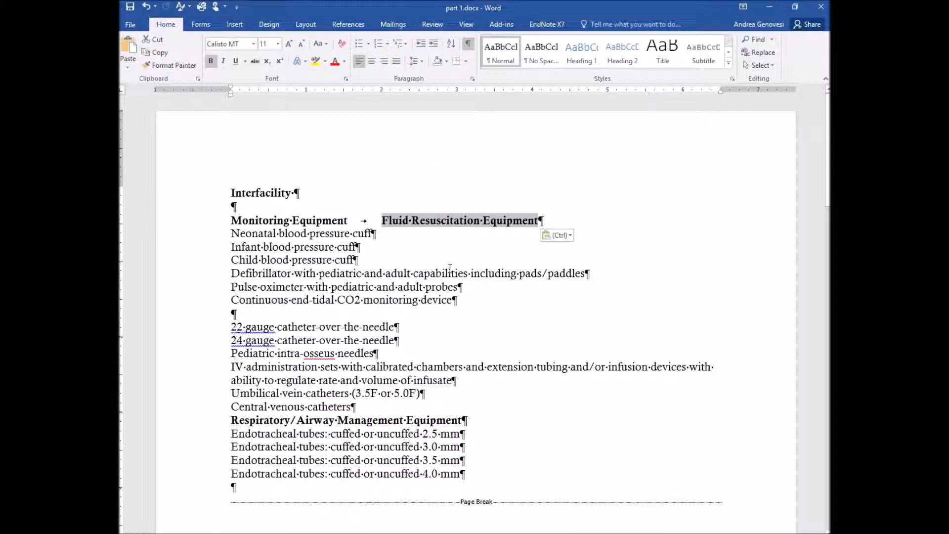
click(540, 221)
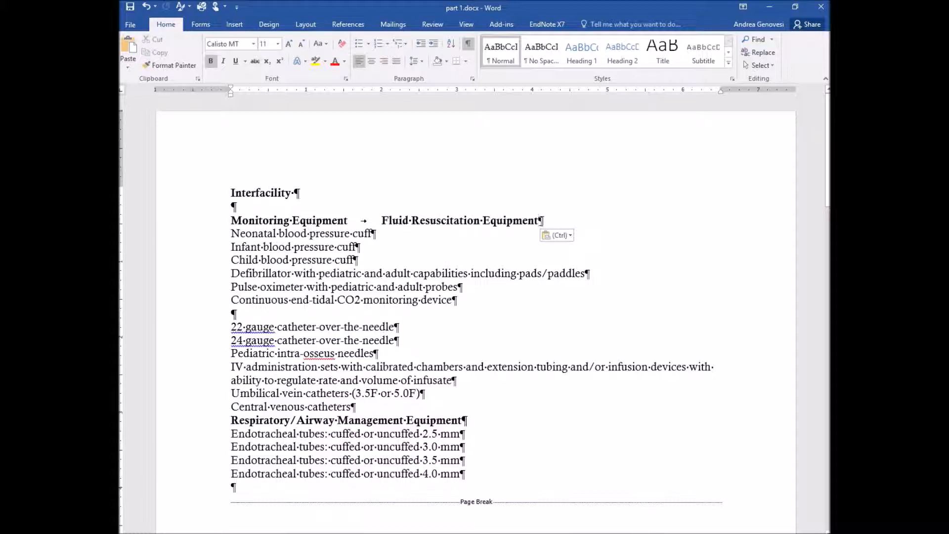
key(Tab)
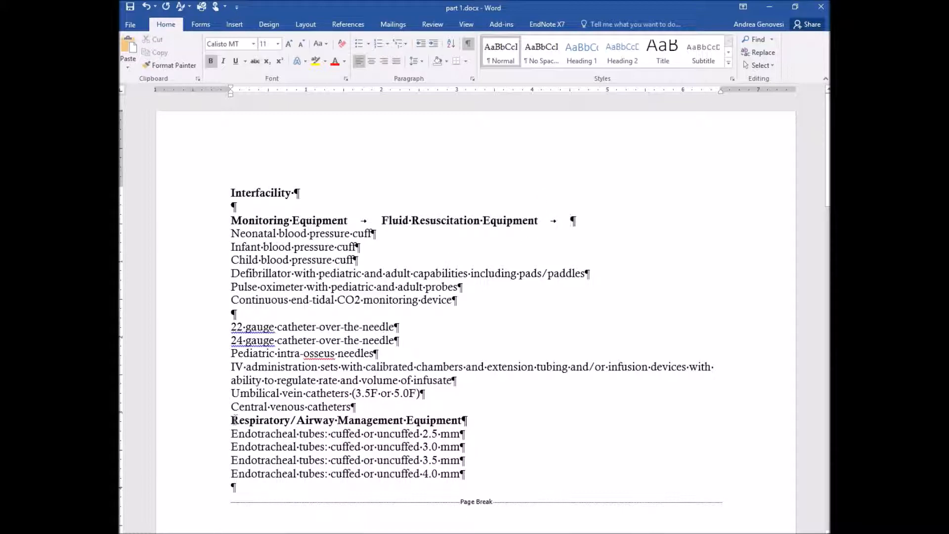
drag(233, 420, 459, 419)
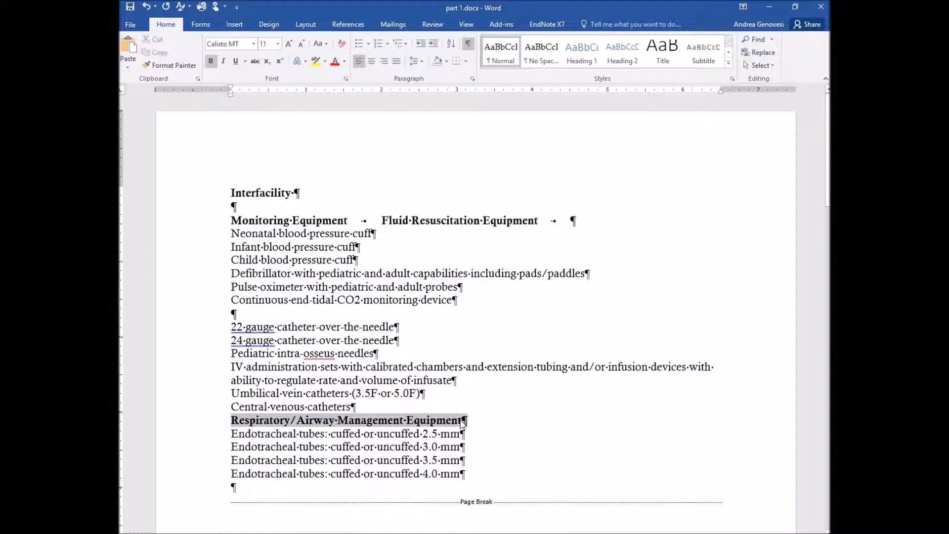
drag(282, 420, 603, 228)
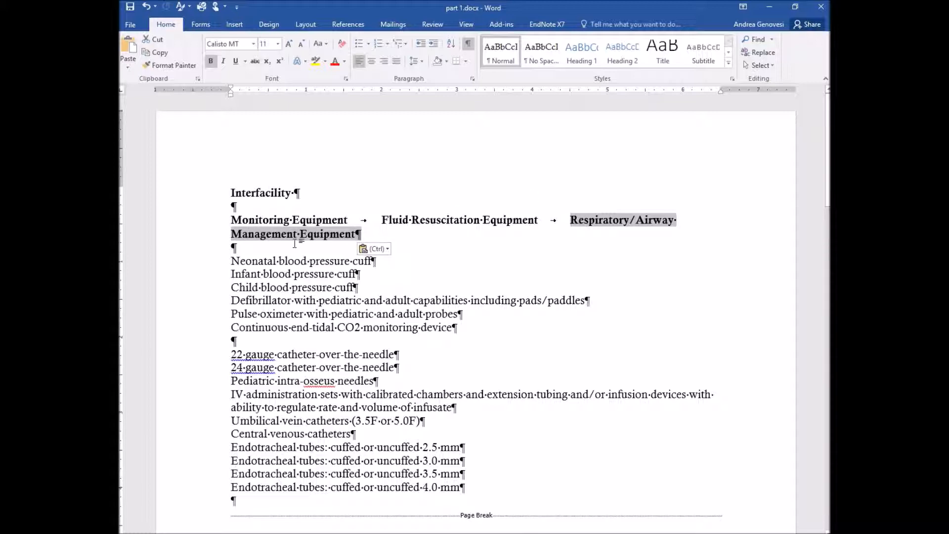
- Apply a 2-inch hanging indent to the combined heading line and indent the whole paragraph by another half inch
click(232, 234)
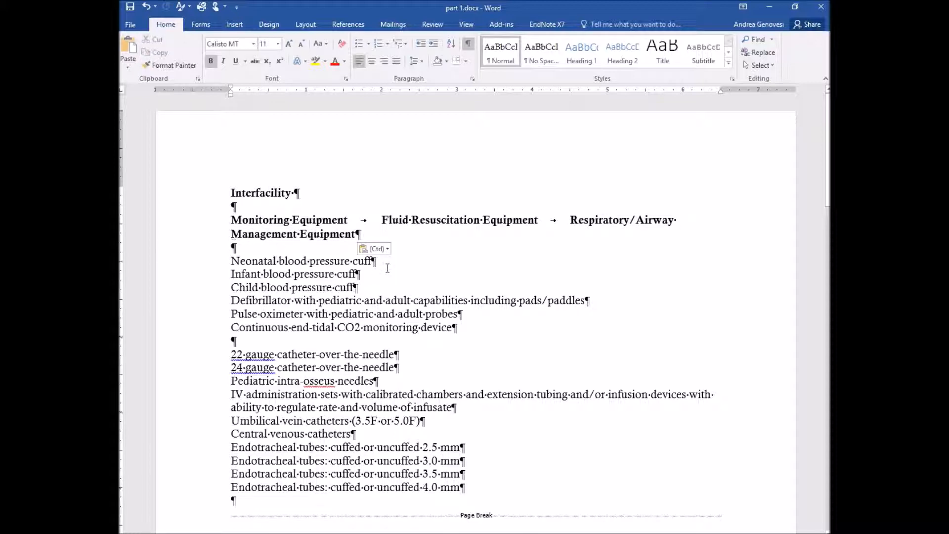
key(ctrl+t)
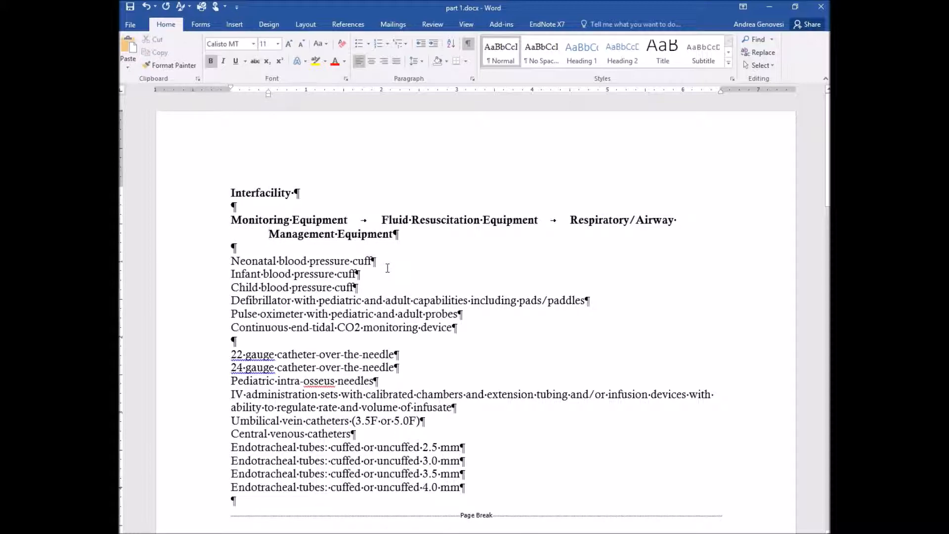
key(ctrl+t)
key(ctrl+t)
key(ctrl+t)
key(ctrl+m)
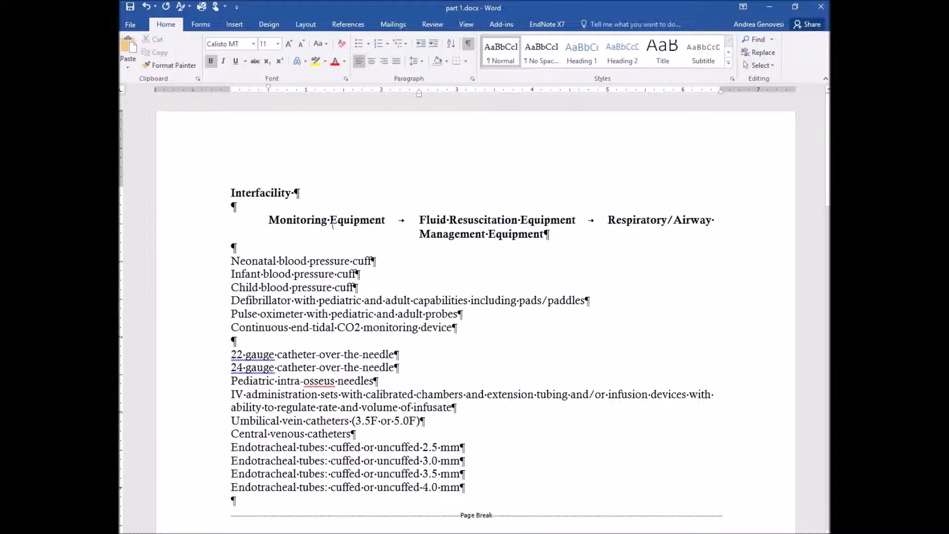
- Undo the indents, the heading moves and the inserted tabs to restore the original single-column list
click(146, 7)
click(146, 7)
click(146, 8)
click(146, 7)
click(146, 7)
click(146, 8)
click(147, 7)
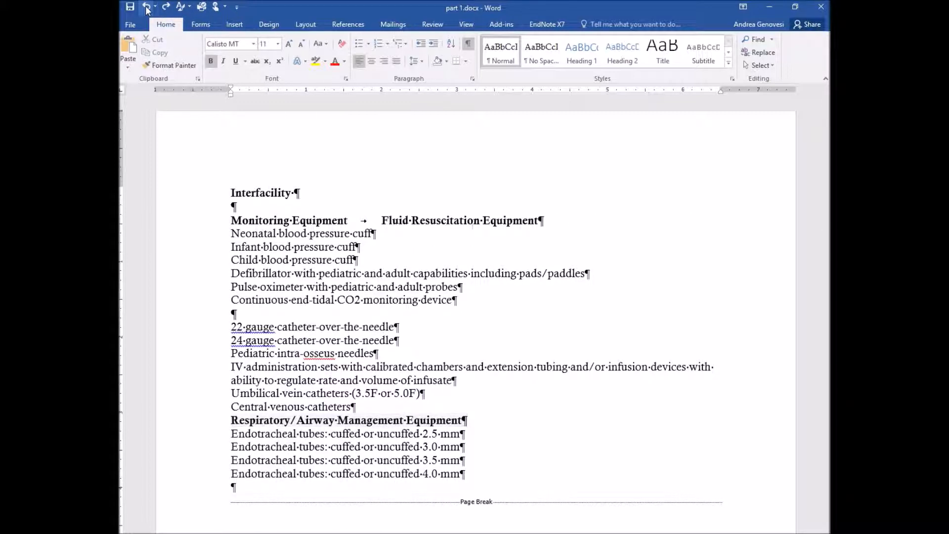
click(147, 7)
click(146, 7)
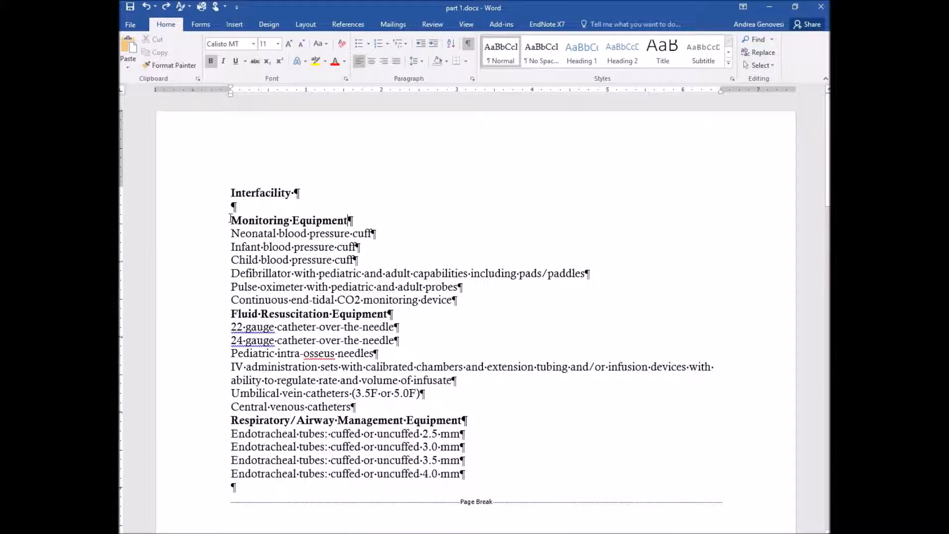
- Format the equipment list, from the Monitoring Equipment heading through the last endotracheal tube item, in three columns
drag(230, 219, 454, 470)
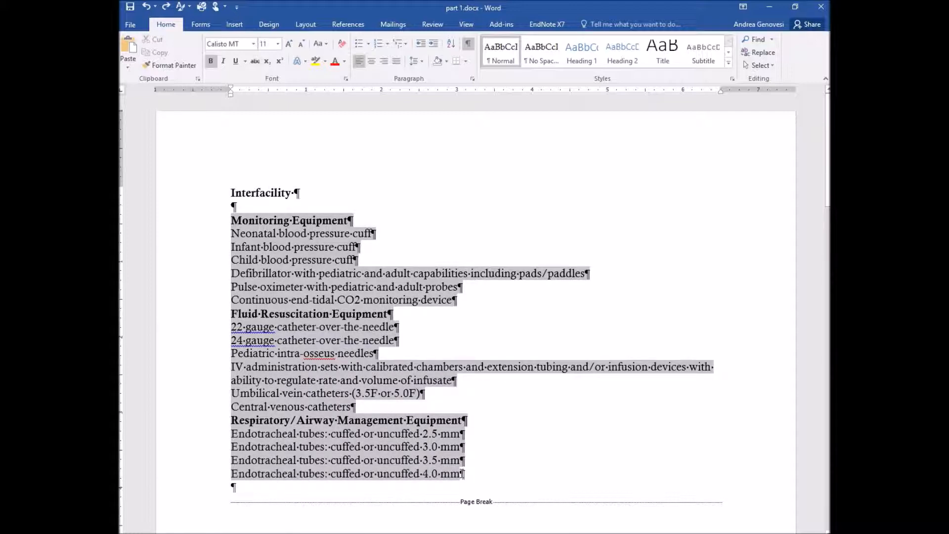
drag(462, 474, 463, 474)
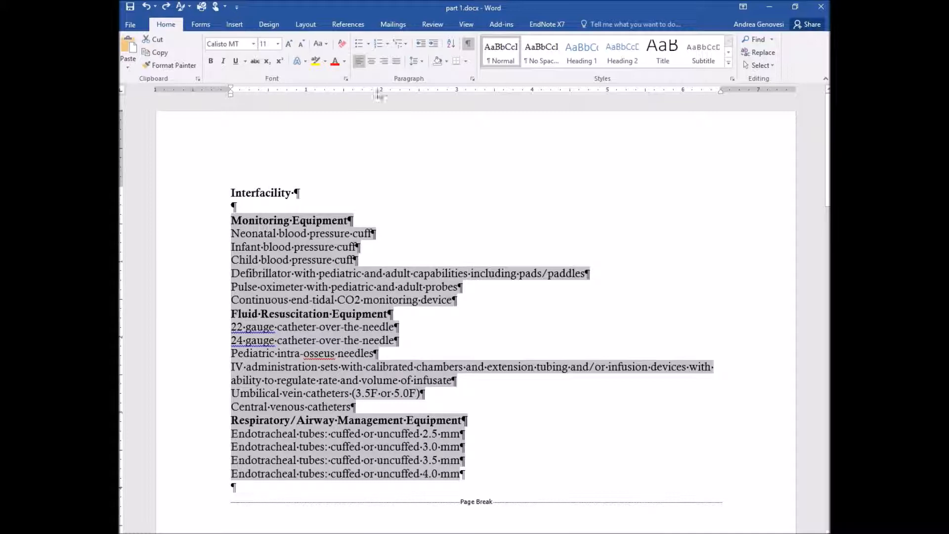
click(306, 24)
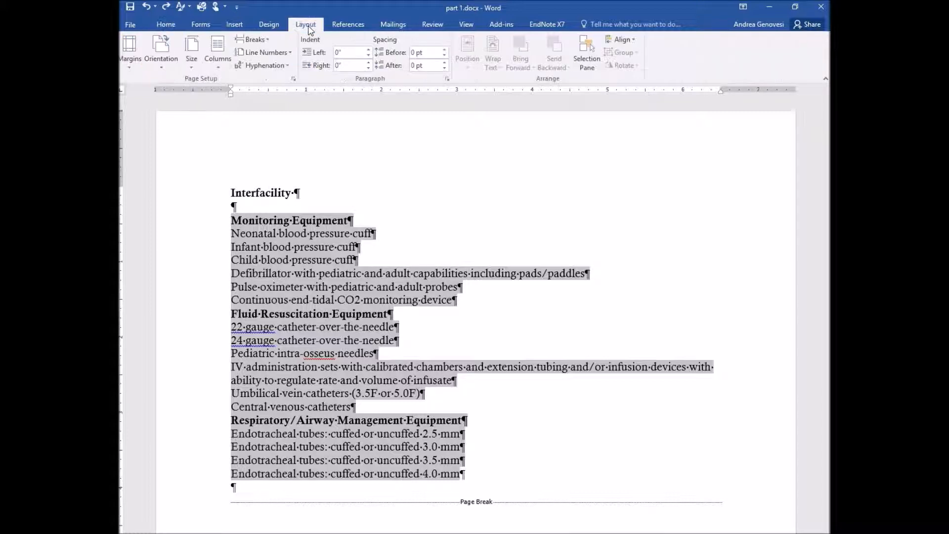
click(219, 69)
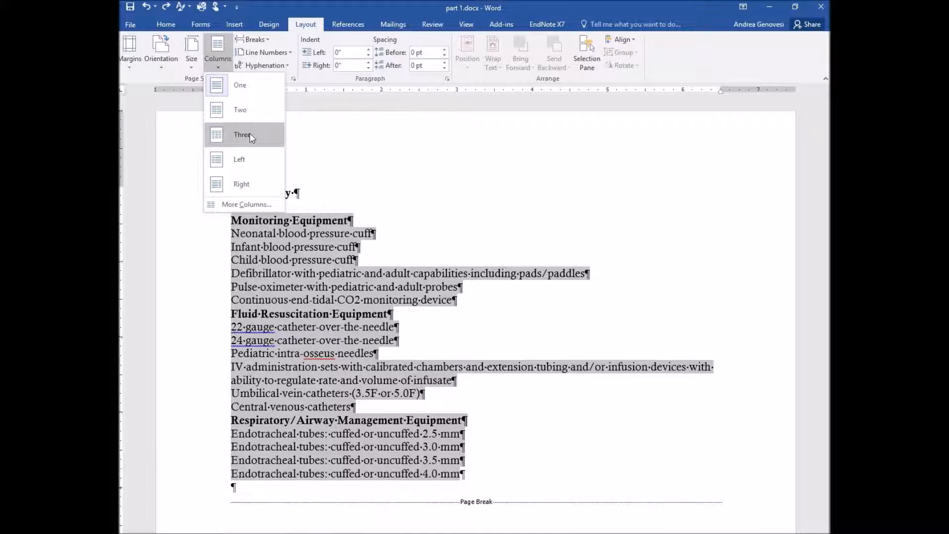
click(251, 132)
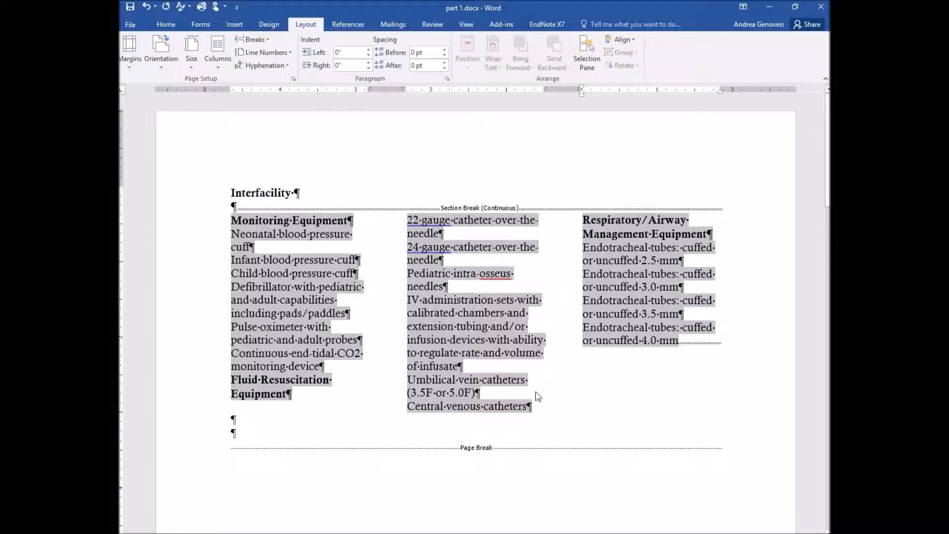
click(541, 393)
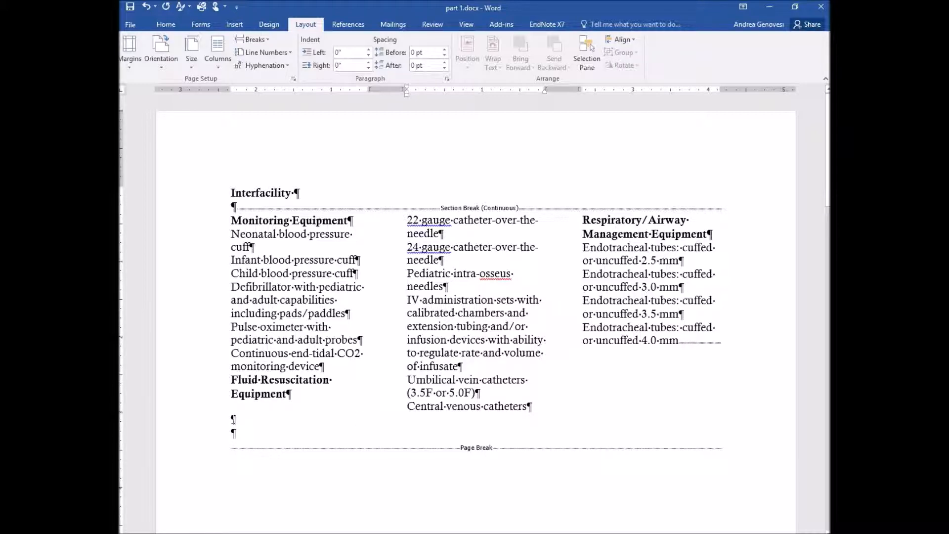
- Enter a line of filler text in the last empty paragraph below the columns, and delete it again
click(234, 433)
text(kdlasjlkjflskajflkafjklajlkasjlksdfjakl)
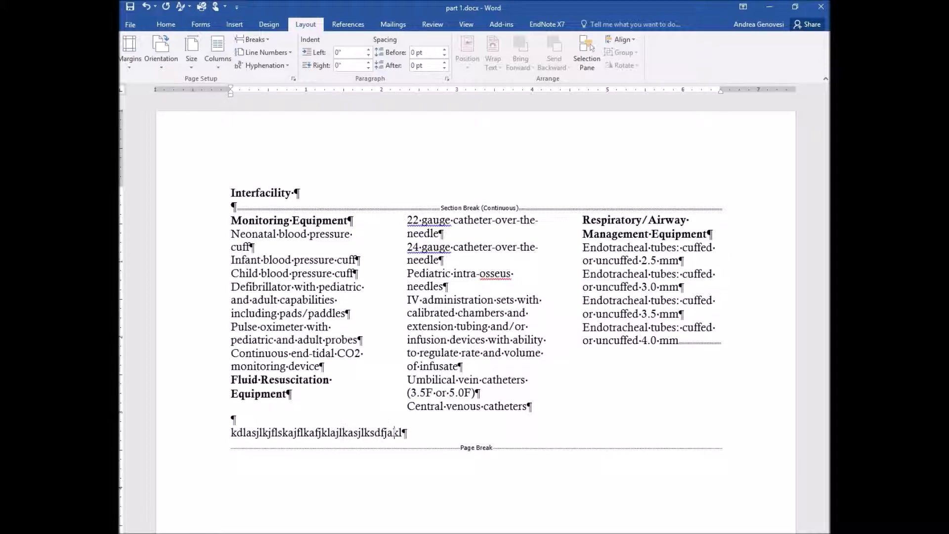
text(jaflksjlkjslkjasladfsjljlkdjlfajlajlfdsjadflsjfdlkdjflsdk)
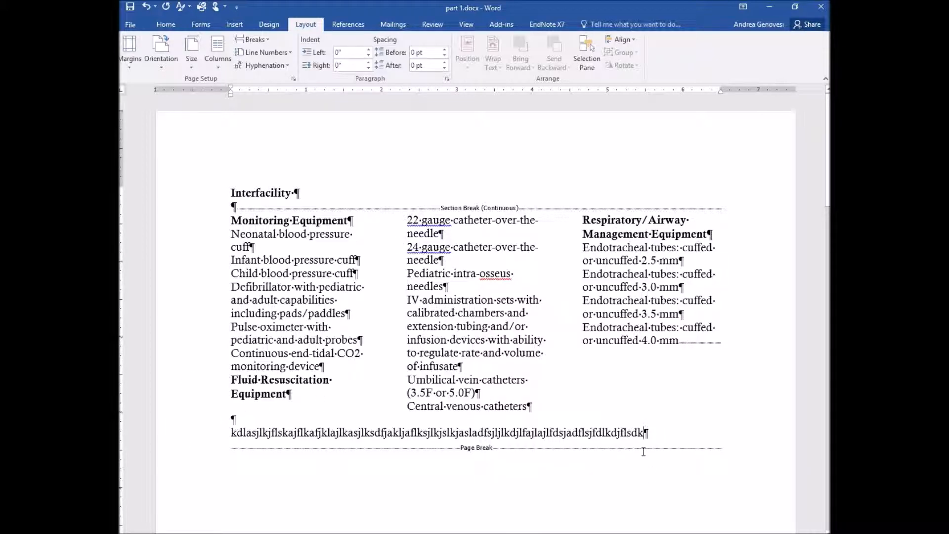
drag(645, 432, 475, 444)
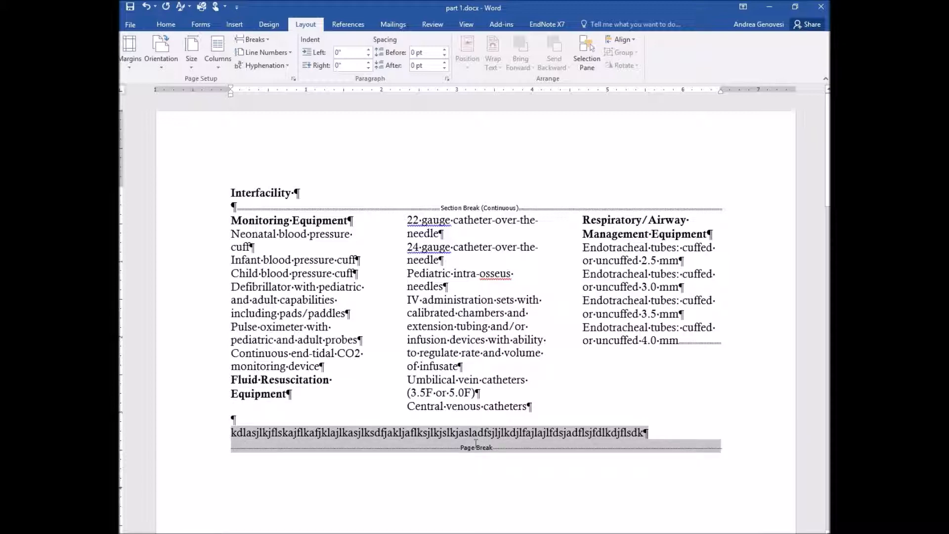
drag(634, 440, 652, 434)
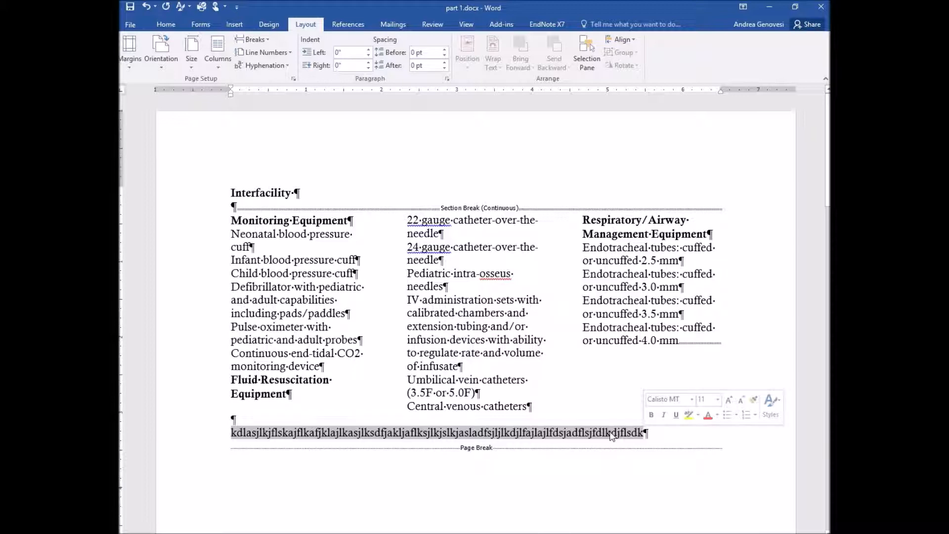
key(Delete)
click(488, 349)
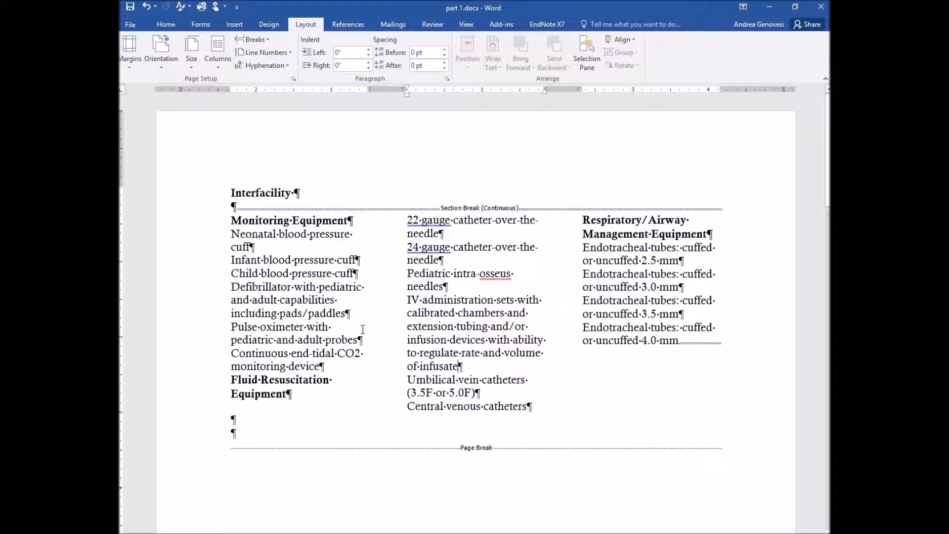
- Try to move the Fluid Resuscitation and Respiratory/Airway Management headings to new columns with blank paragraphs, and undo these insertions
click(233, 379)
key(ctrl+shift+Return)
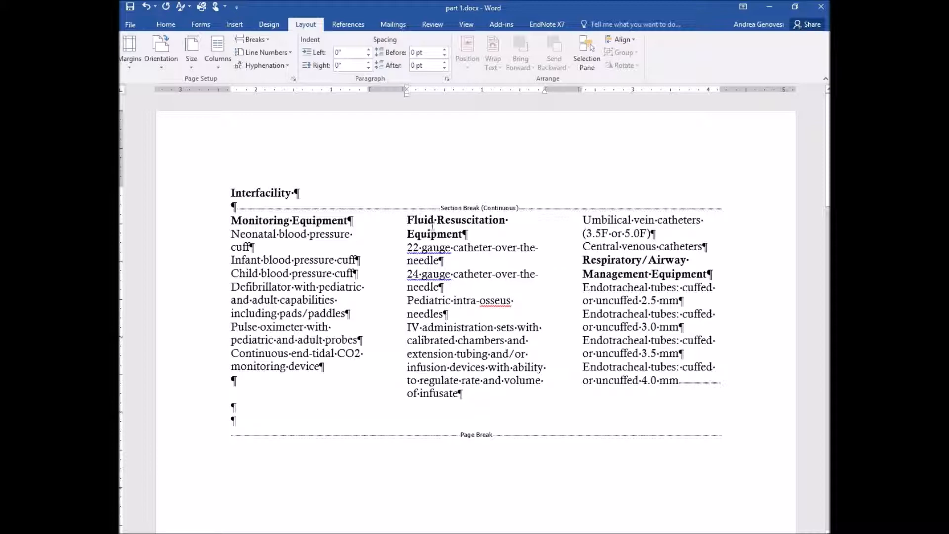
click(583, 260)
key(Return)
key(Return)
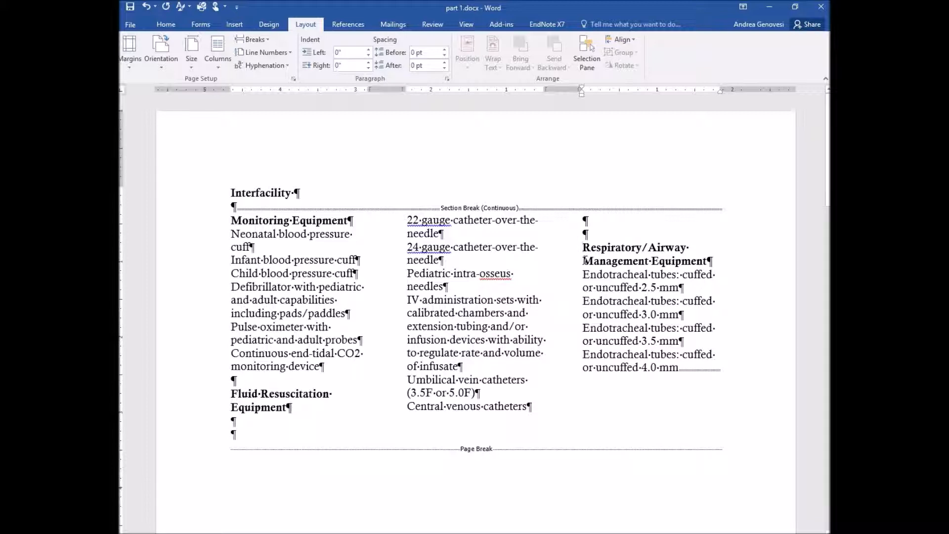
click(149, 7)
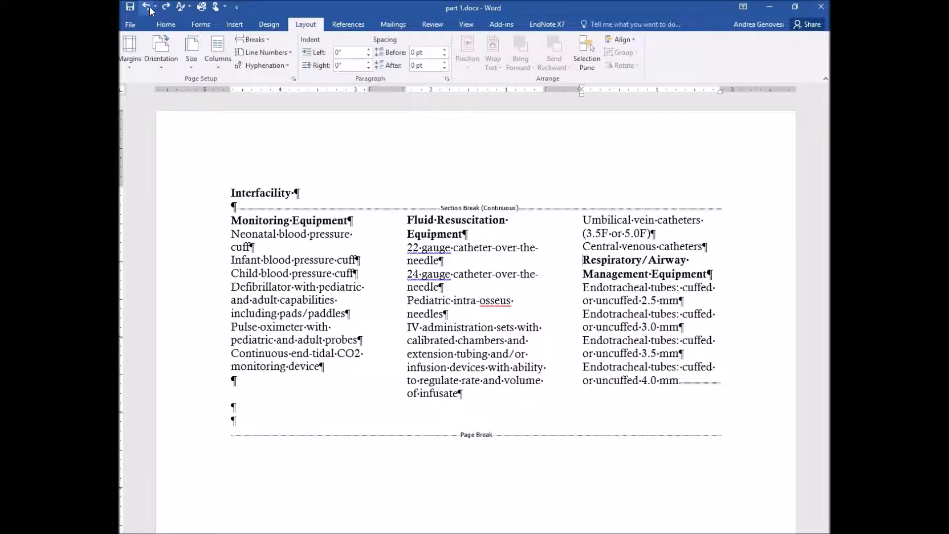
click(149, 7)
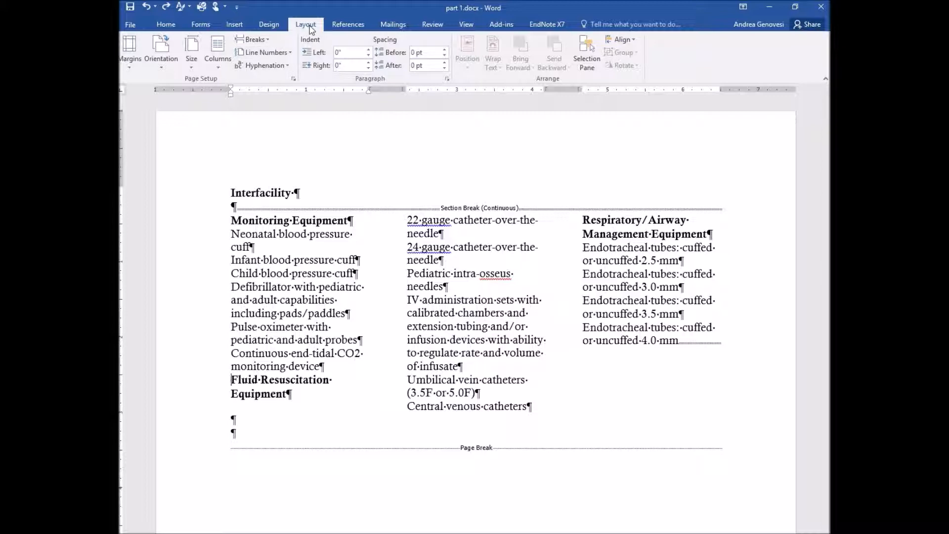
- Insert column breaks before the Fluid Resuscitation Equipment and Respiratory/Airway Management Equipment headings
click(269, 43)
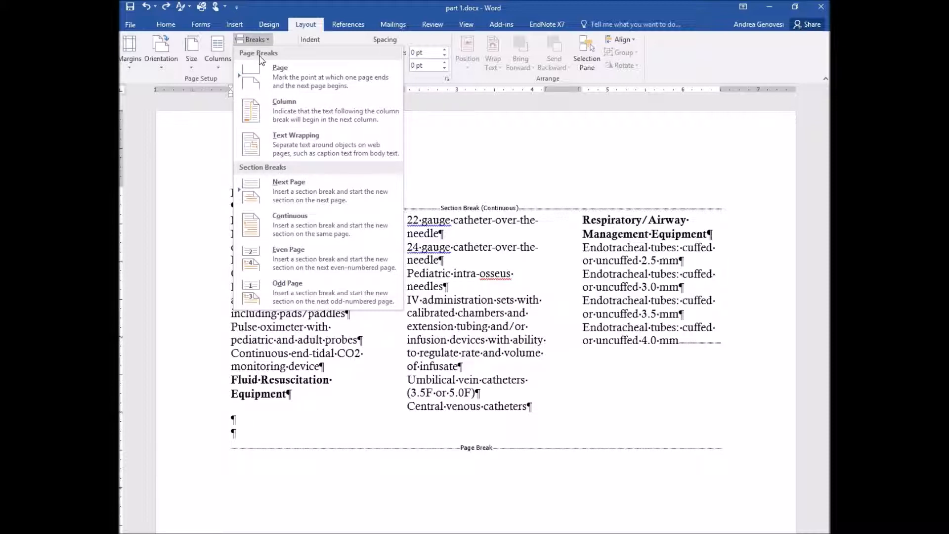
click(312, 121)
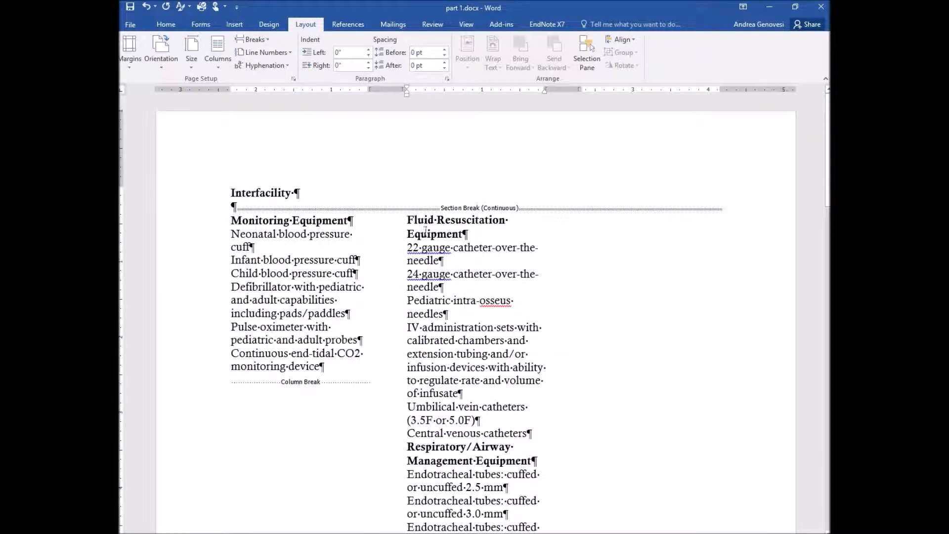
scroll(496, 285, down, 2)
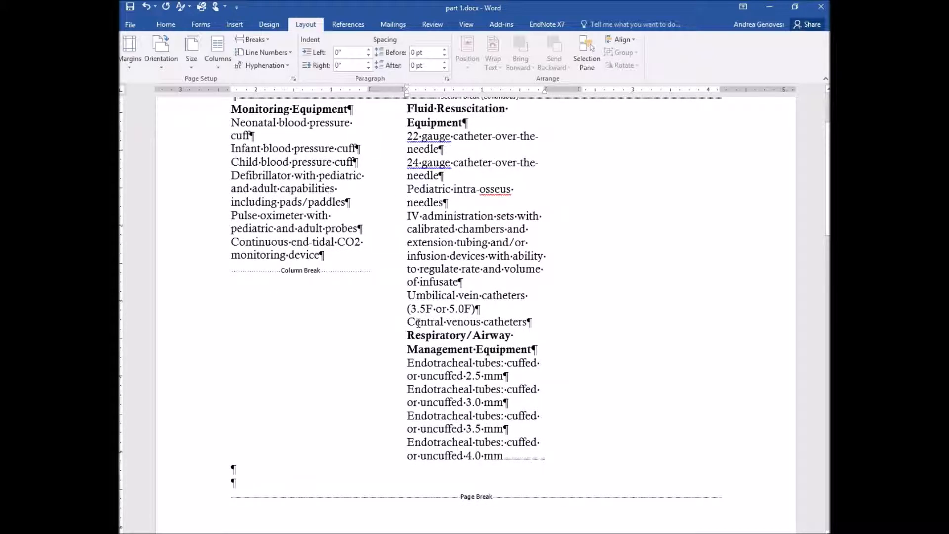
click(407, 336)
click(267, 40)
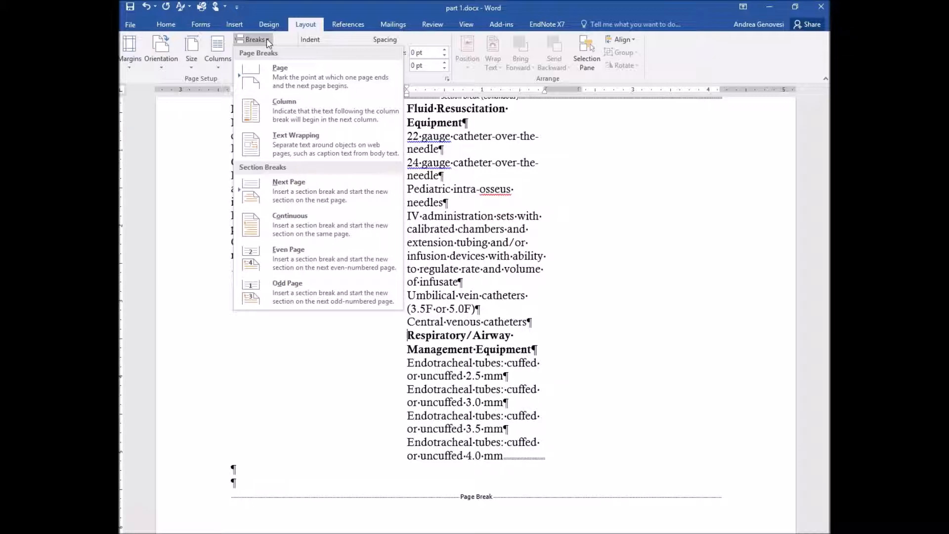
click(299, 118)
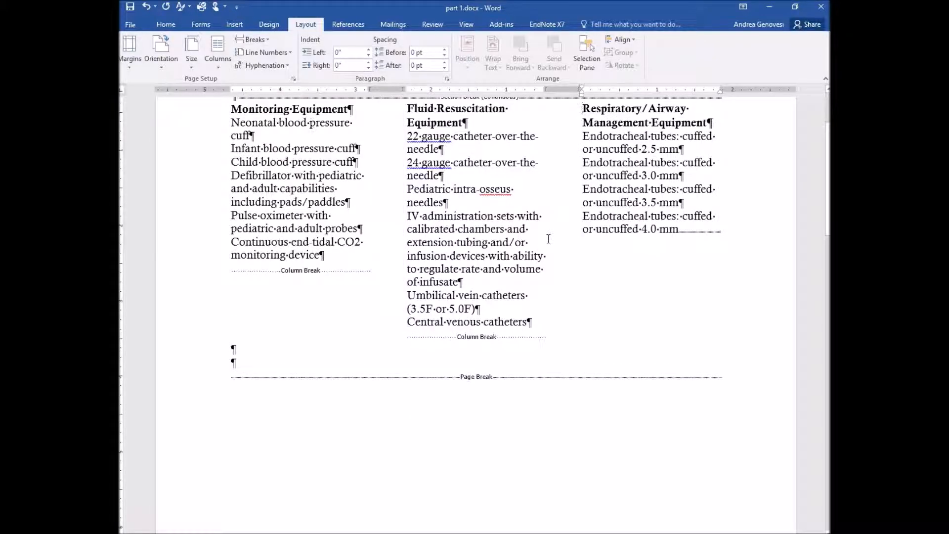
scroll(547, 237, up, 3)
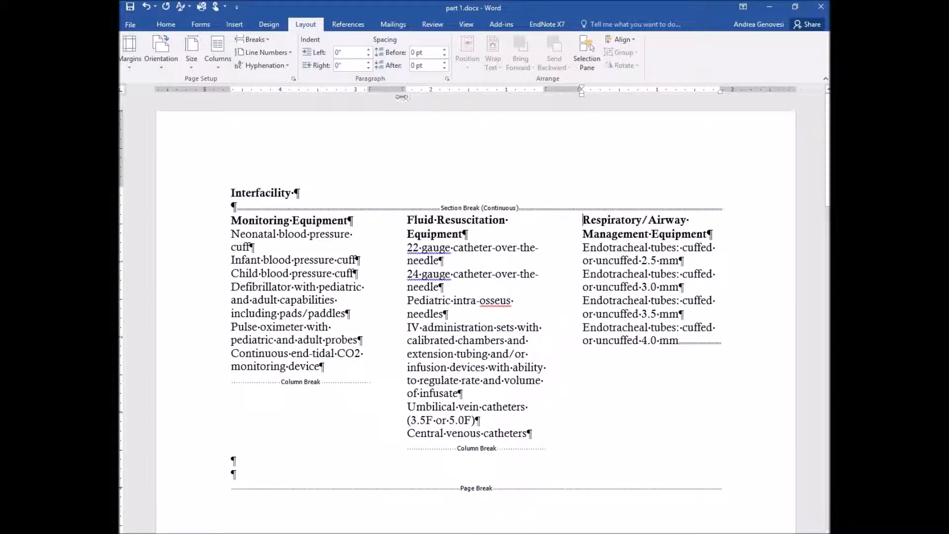
- Add three lines of filler text below Central venous catheters to test the column break, and delete them again
click(152, 28)
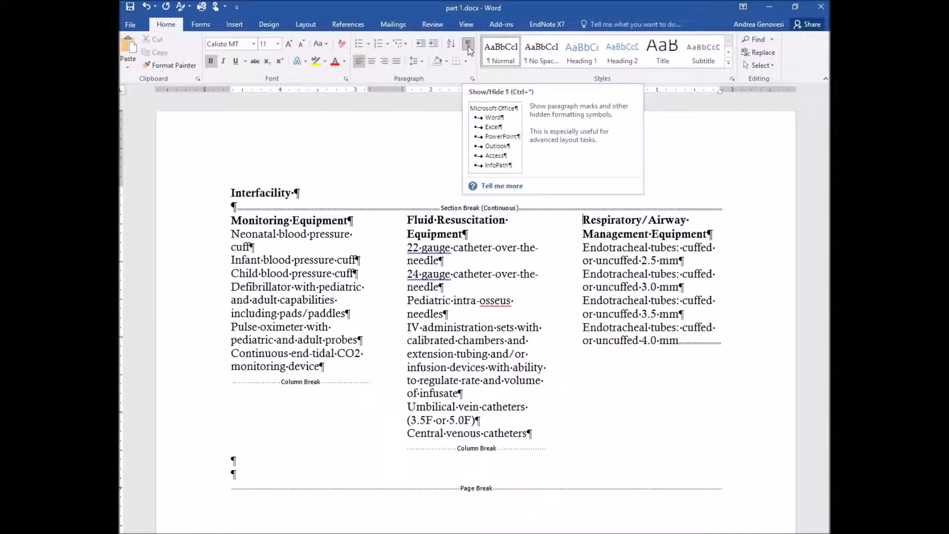
click(528, 433)
key(Return)
text(akdfjkaj)
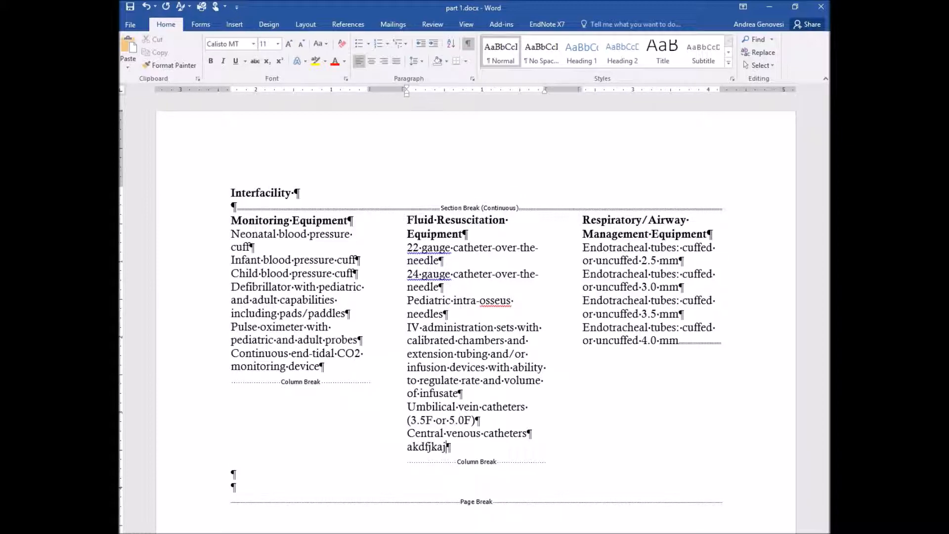
key(Return)
text(akdfja)
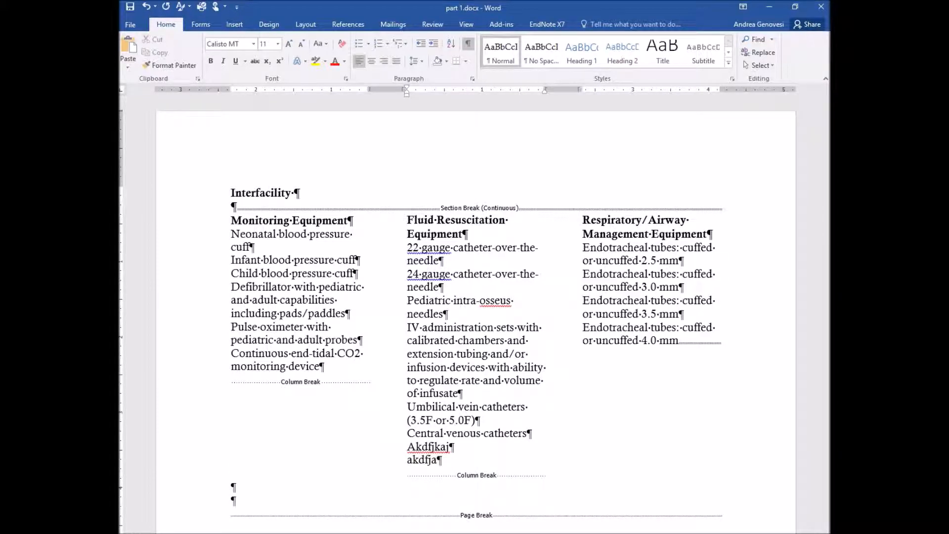
key(Return)
text(akldjalskdfj)
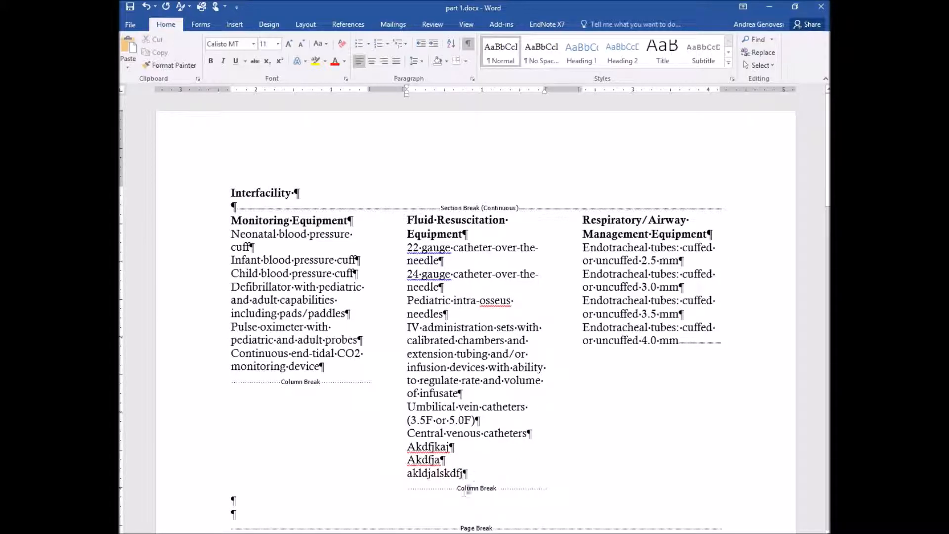
mouse_move(465, 473)
mouse_down()
mouse_move(407, 460)
mouse_move(417, 448)
mouse_move(464, 473)
mouse_up()
click(417, 448)
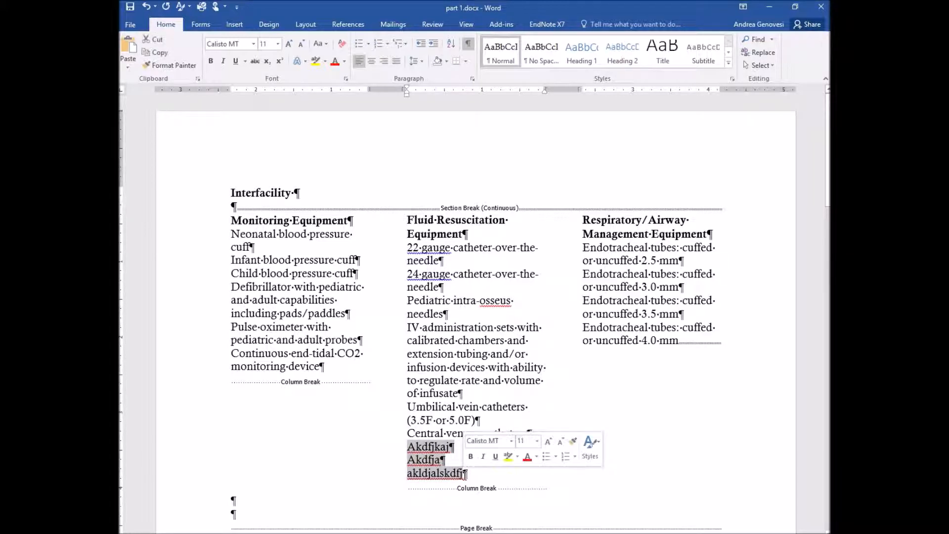
key(Delete)
key(BackSpace)
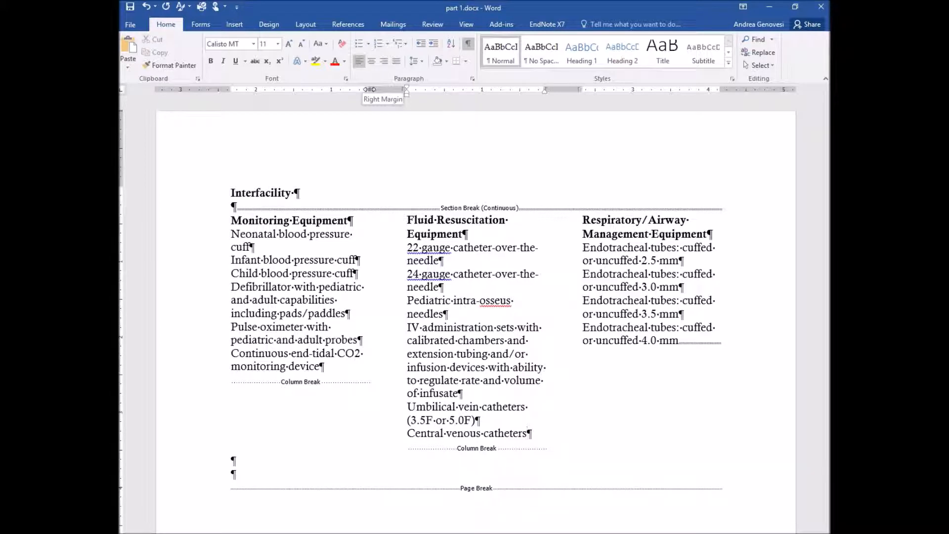
- Widen the three columns by narrowing the gaps between them, and preview the layout with formatting marks temporarily hidden
drag(369, 89, 384, 90)
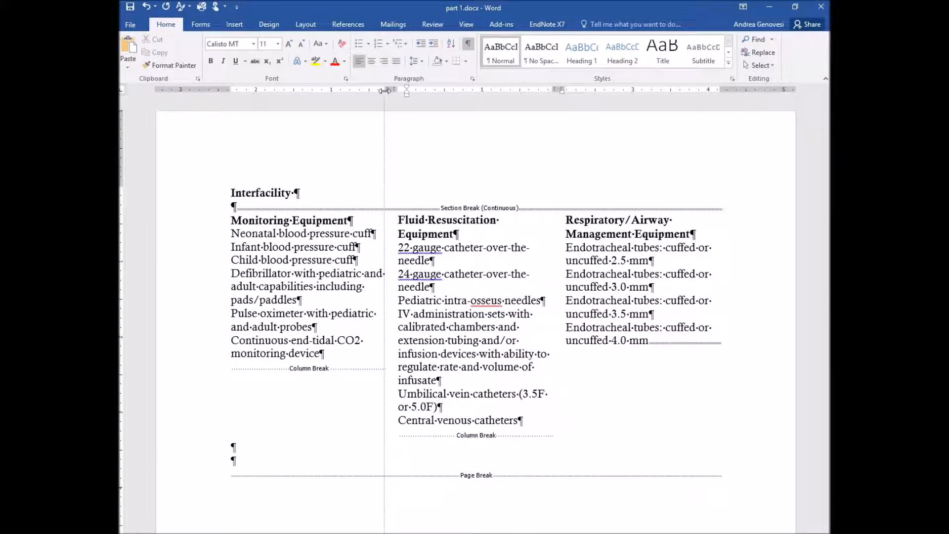
drag(385, 91, 385, 90)
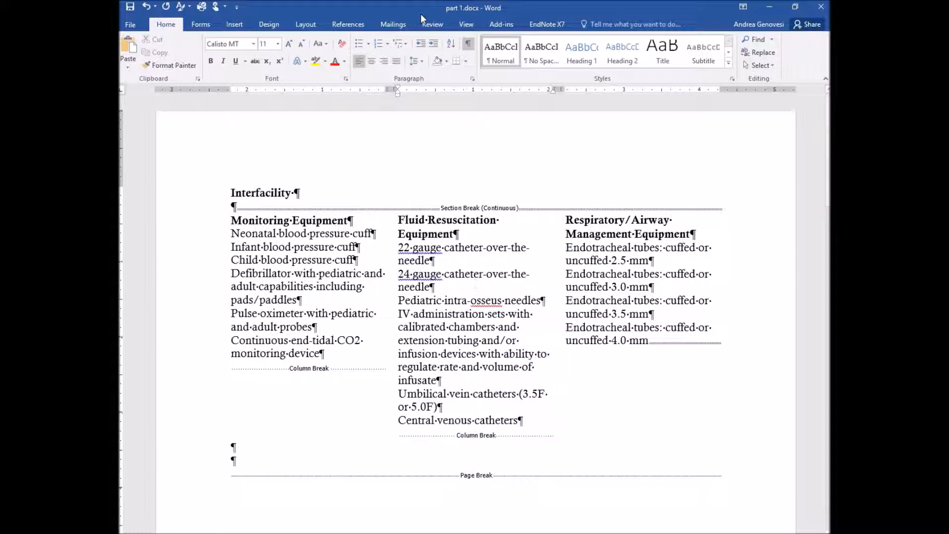
click(467, 44)
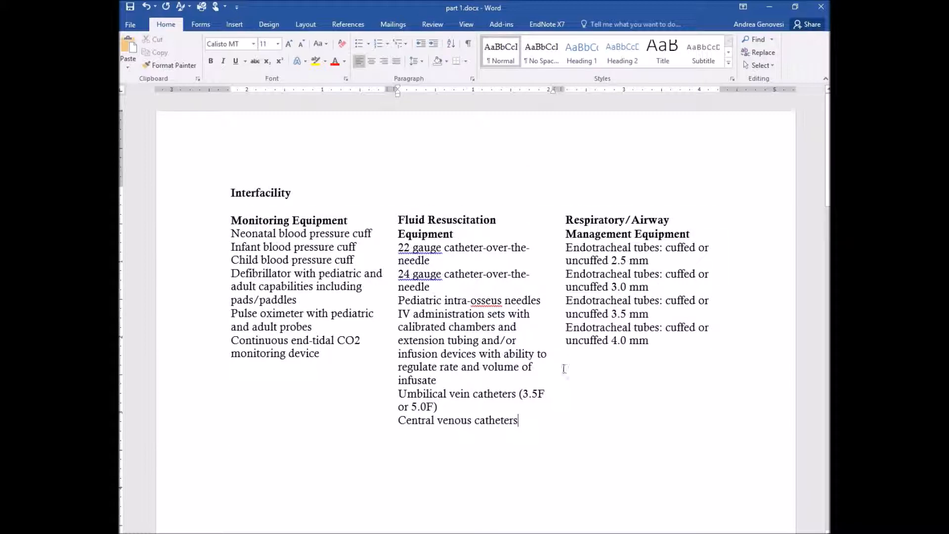
scroll(557, 396, down, 3)
scroll(557, 397, up, 3)
click(469, 47)
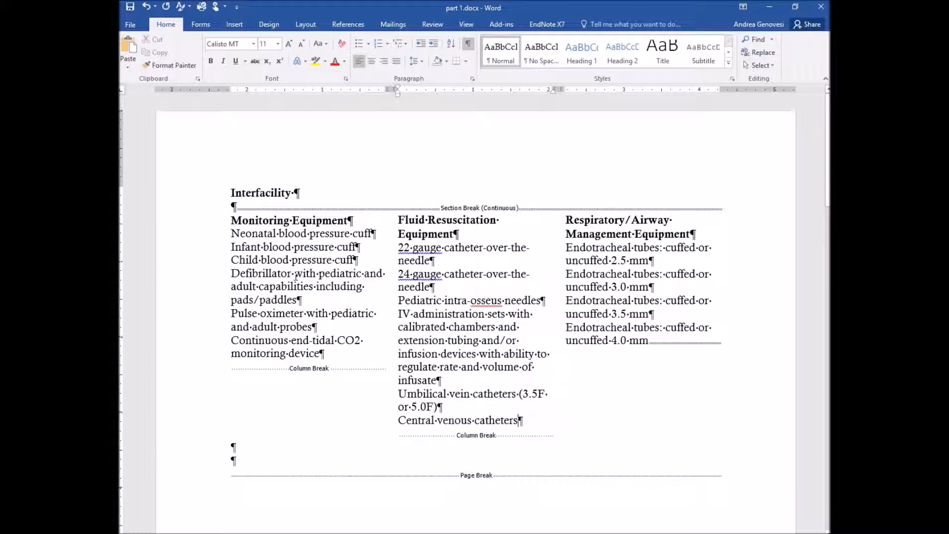
- Select the Monitoring Equipment items and review the available bullet, numbering and multilevel list formats
drag(232, 234, 334, 350)
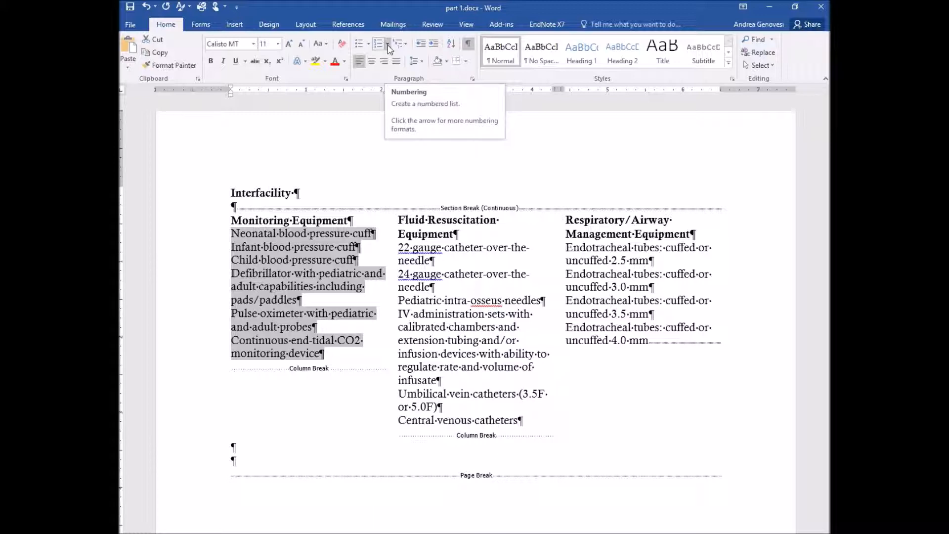
click(369, 45)
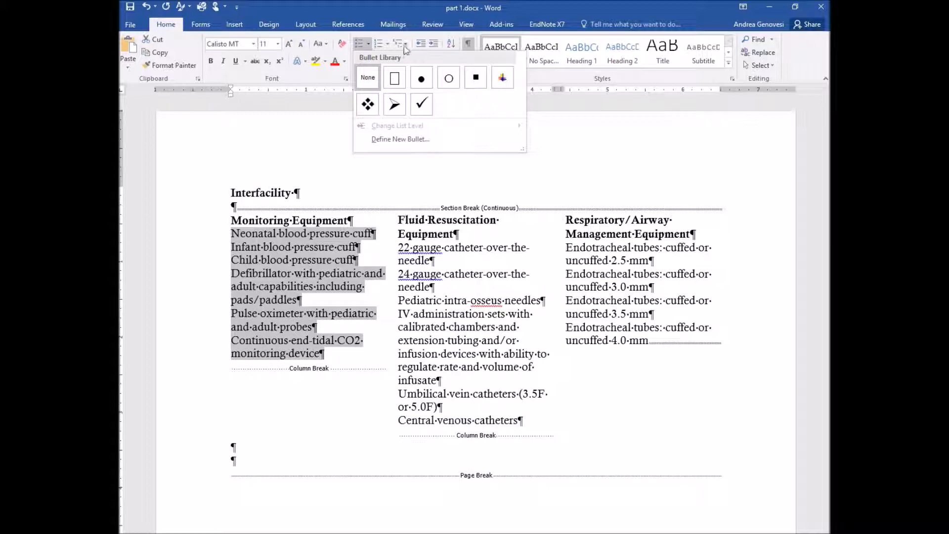
click(389, 45)
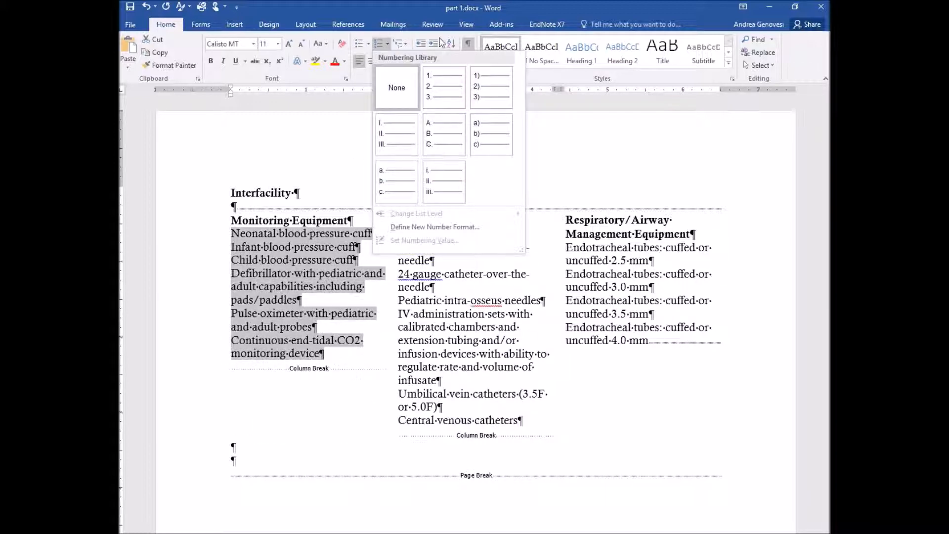
click(405, 45)
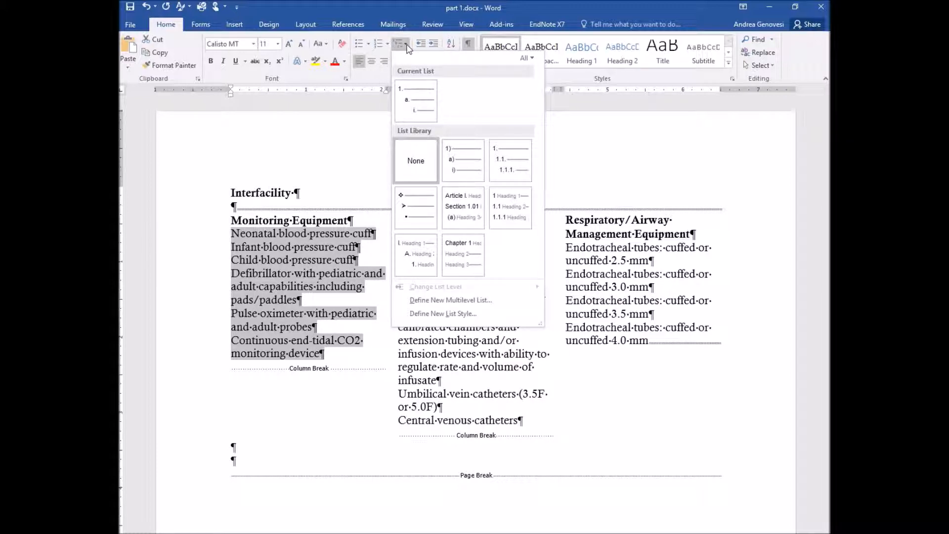
click(316, 232)
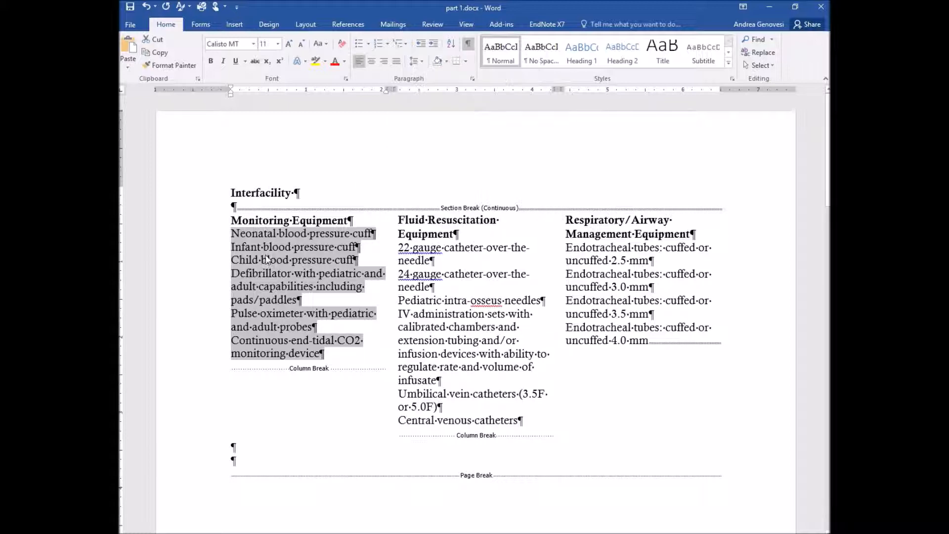
click(235, 250)
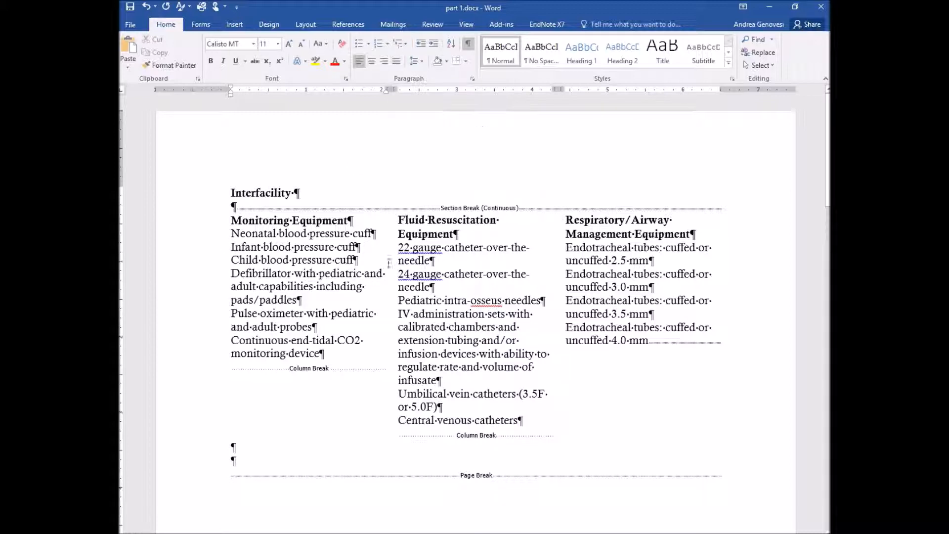
- Format the six items under Monitoring Equipment as a numbered list in the 1. 2. 3. style
drag(232, 232, 319, 353)
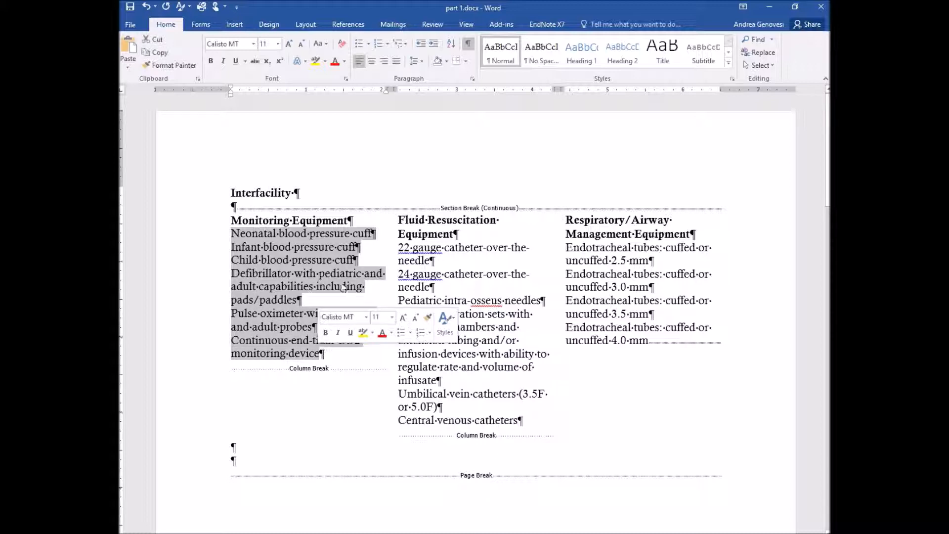
click(388, 45)
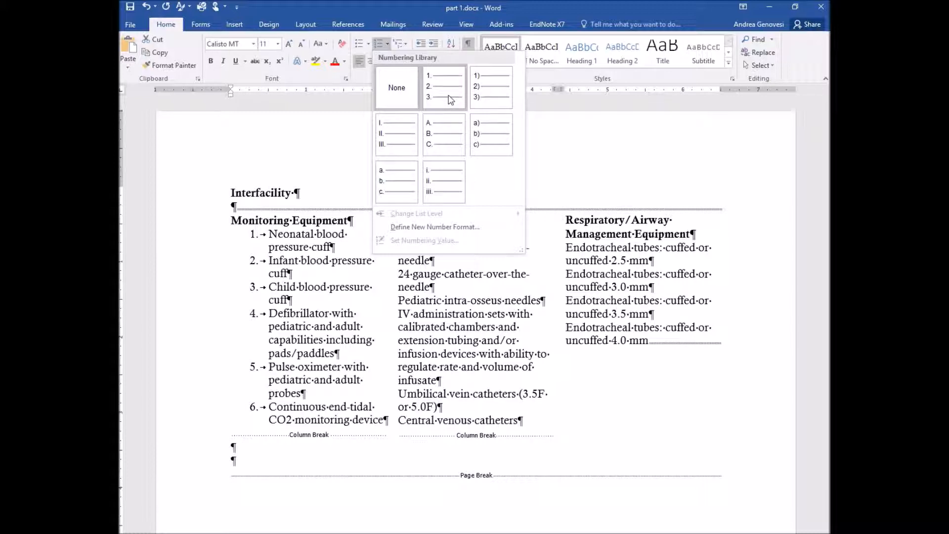
click(451, 99)
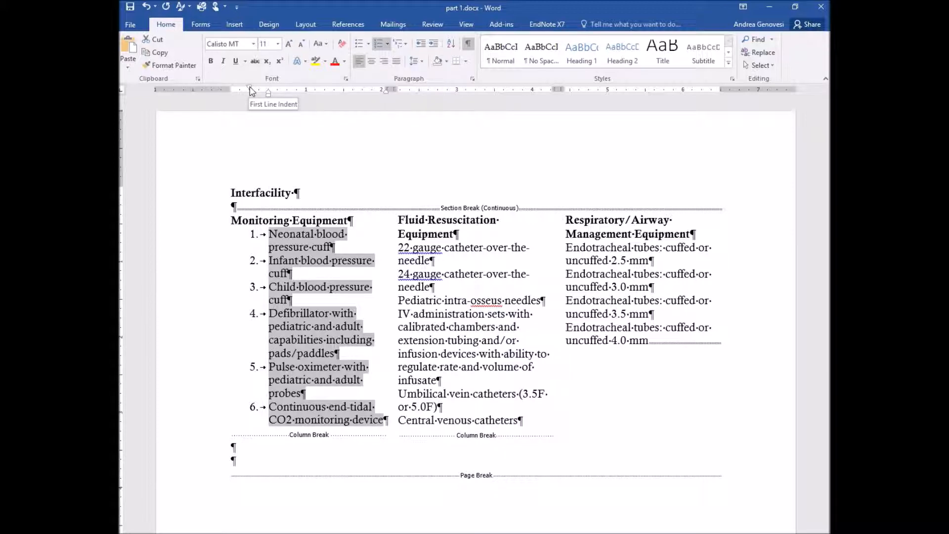
- Align the Monitoring Equipment list numbers with the column's left edge and reduce the hanging indent to about 0.19"
drag(250, 90, 233, 90)
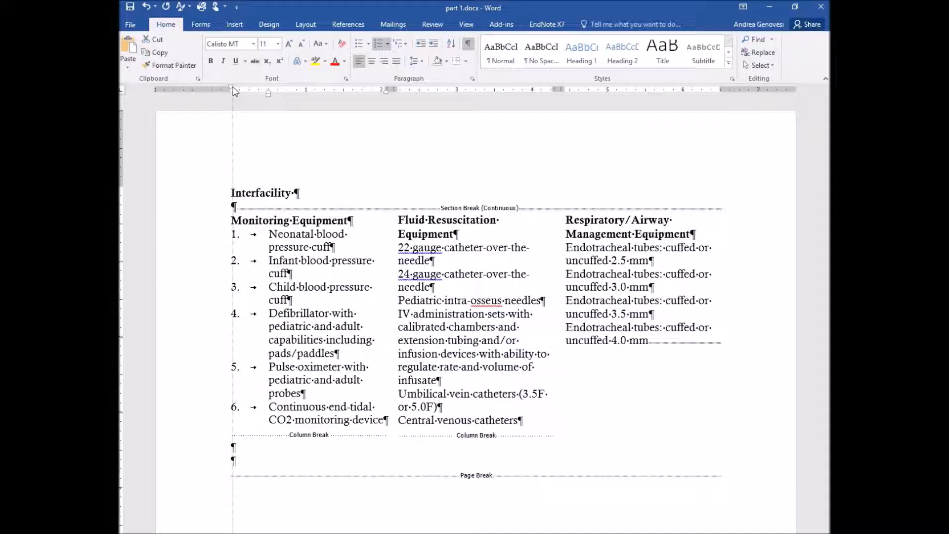
drag(235, 91, 234, 91)
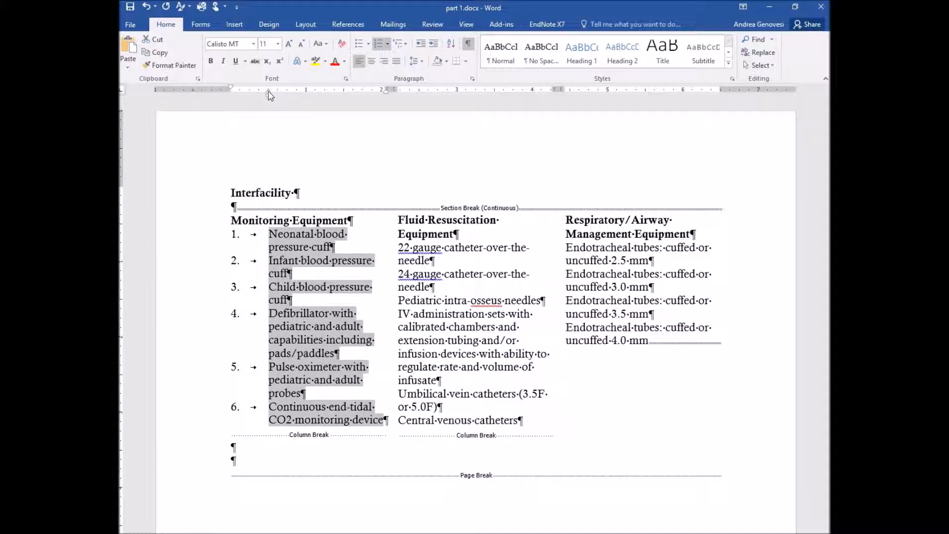
drag(267, 91, 247, 93)
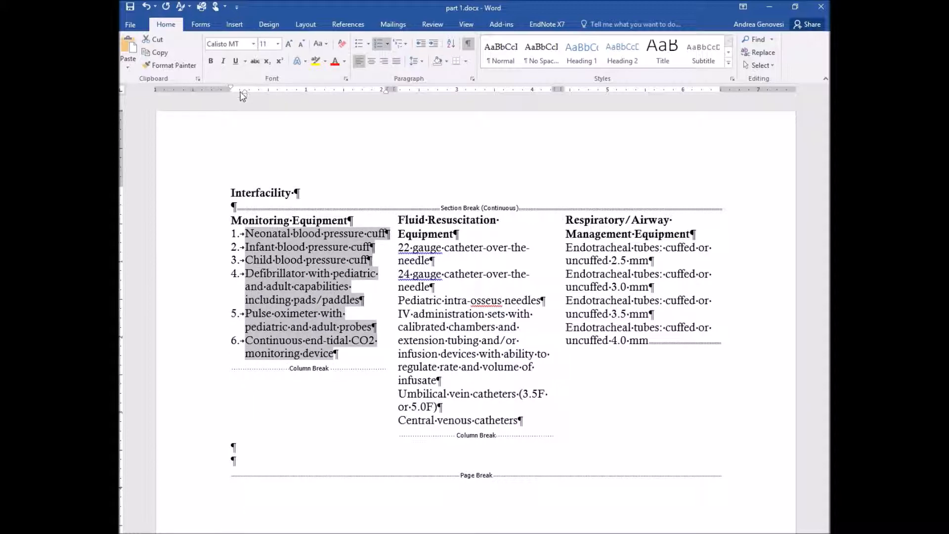
click(358, 364)
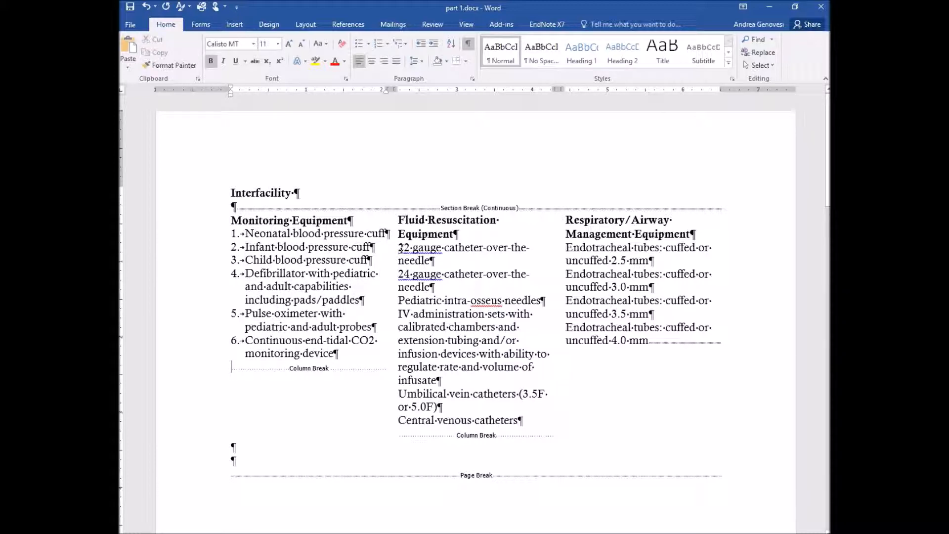
- Number the Fluid Resuscitation Equipment items in the 1. 2. 3. style, continuing the numbering from the Monitoring Equipment list
drag(400, 249, 519, 419)
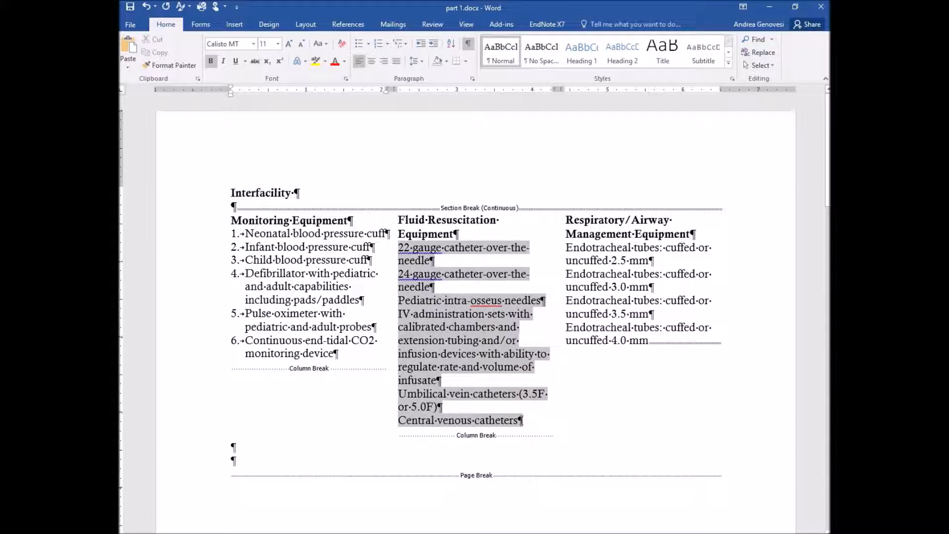
click(386, 45)
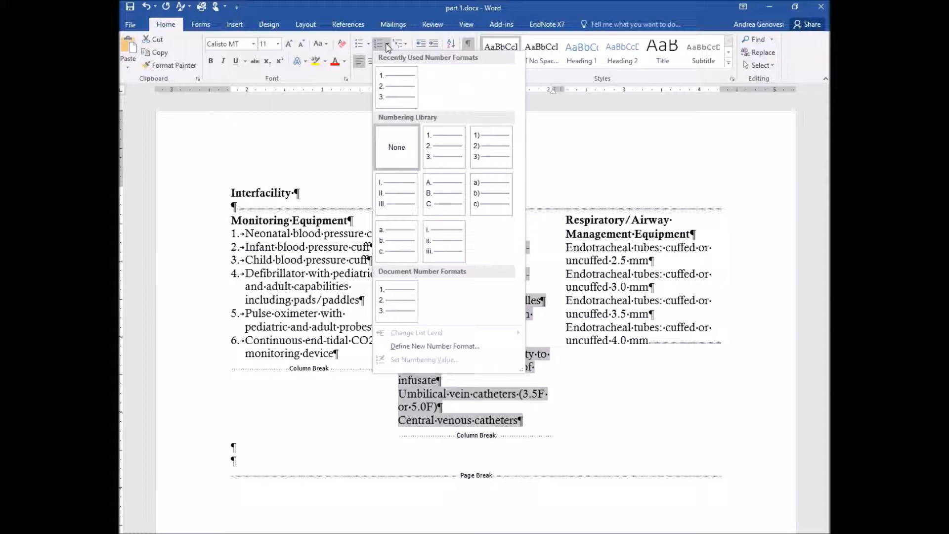
click(406, 75)
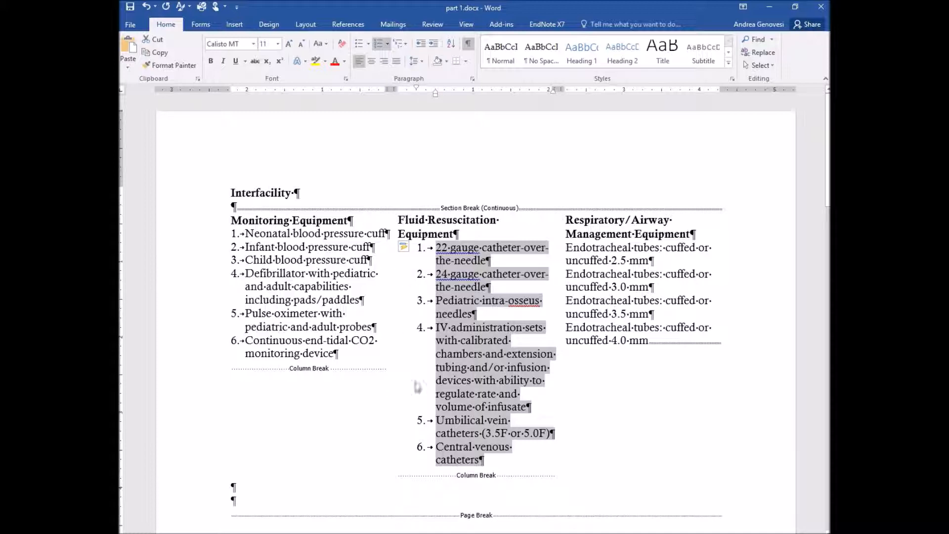
click(421, 446)
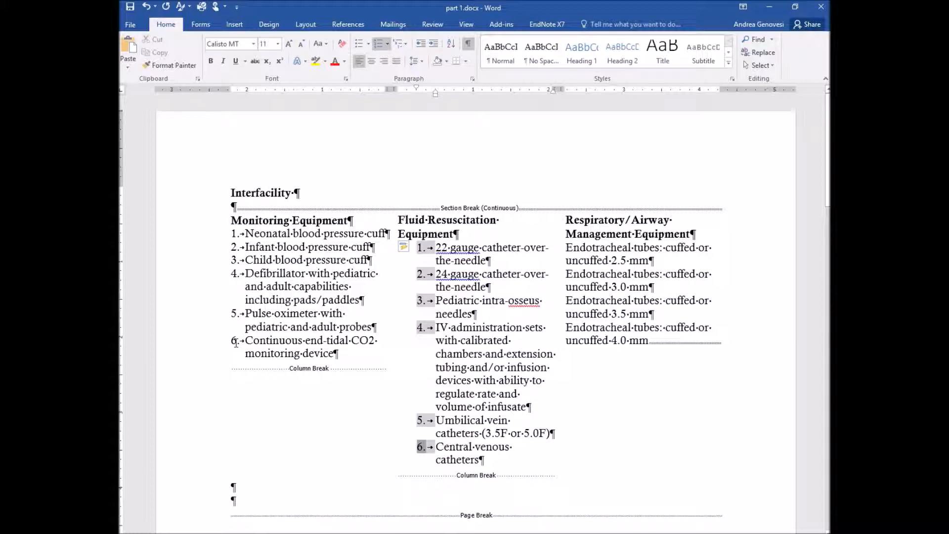
right_click(420, 248)
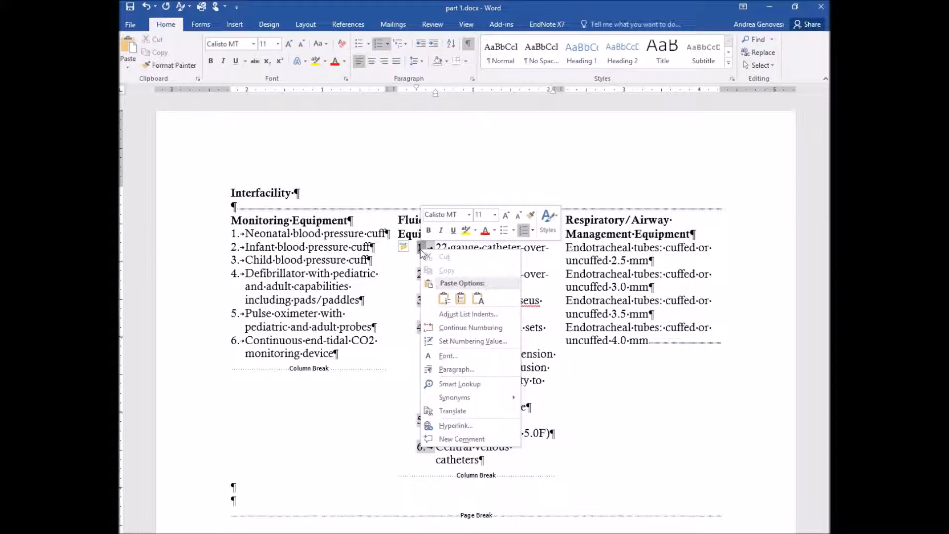
click(471, 328)
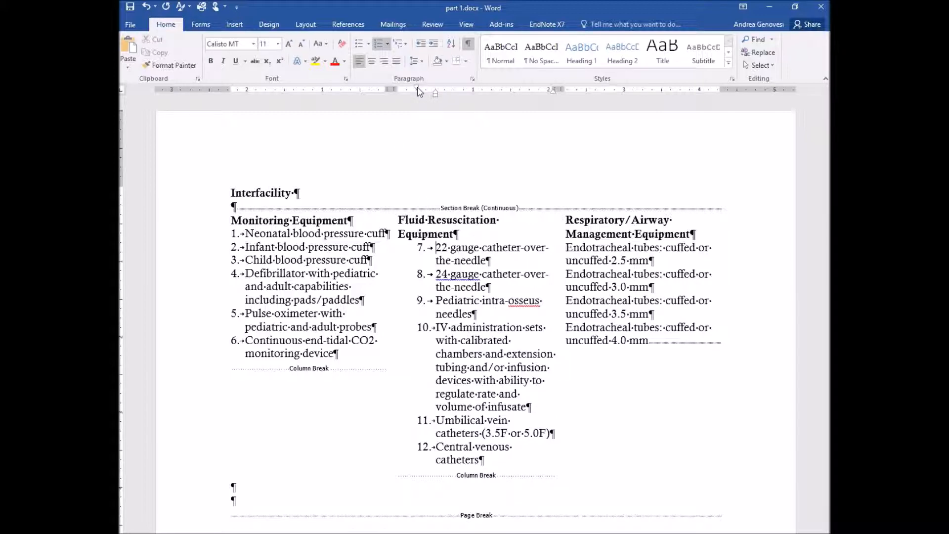
- Align all Fluid Resuscitation list numbers with the column's left edge and tighten the hanging indent, leaving room for two-digit numbers
drag(417, 91, 397, 90)
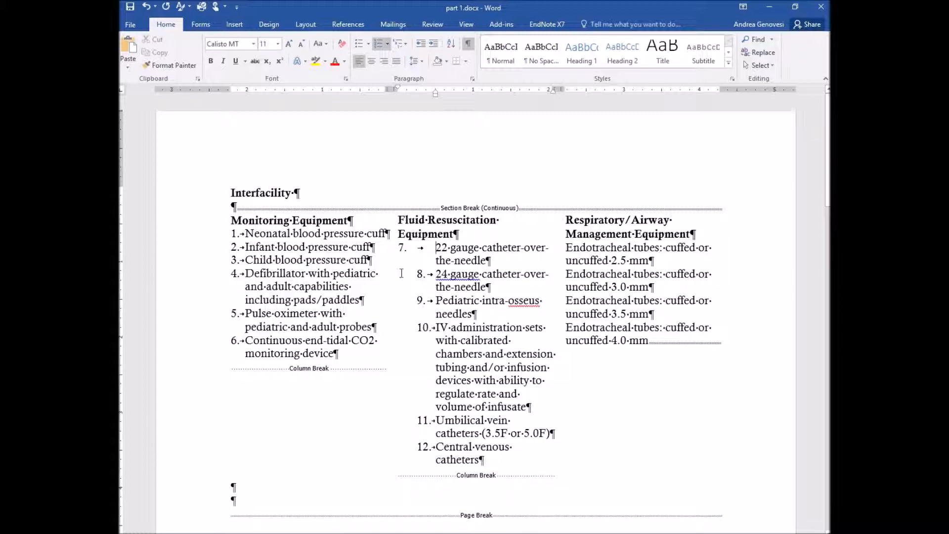
click(146, 6)
drag(437, 248, 481, 460)
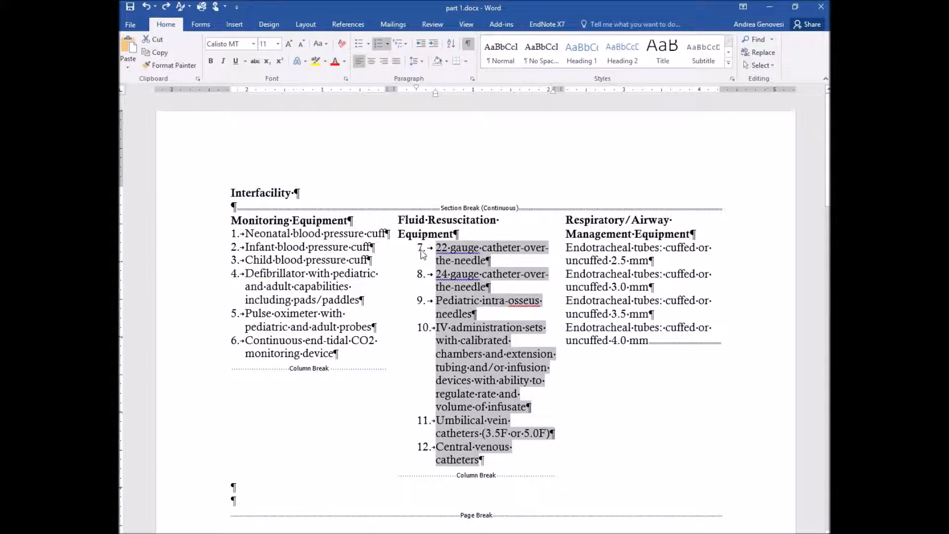
mouse_move(416, 87)
mouse_down()
mouse_move(399, 90)
mouse_move(435, 93)
mouse_move(414, 96)
mouse_up()
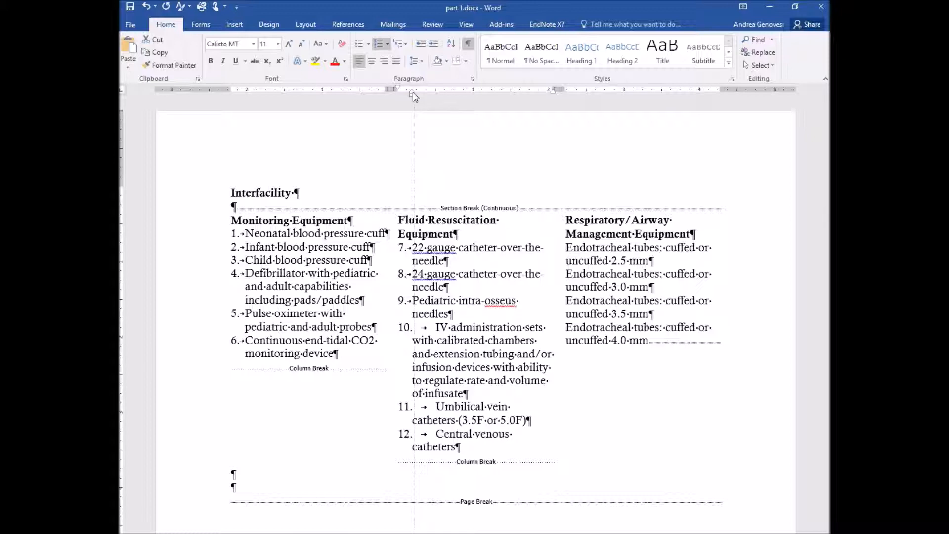
drag(414, 96, 414, 96)
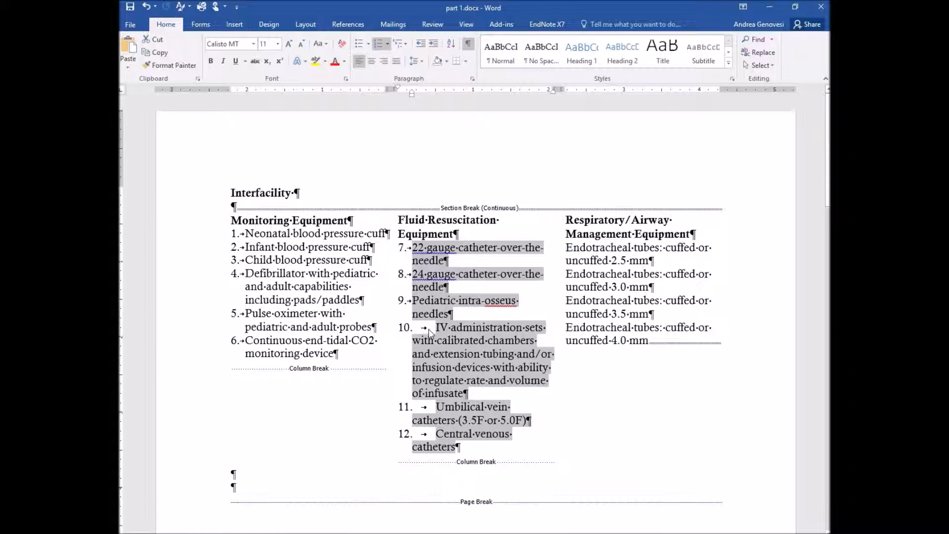
drag(411, 92, 416, 93)
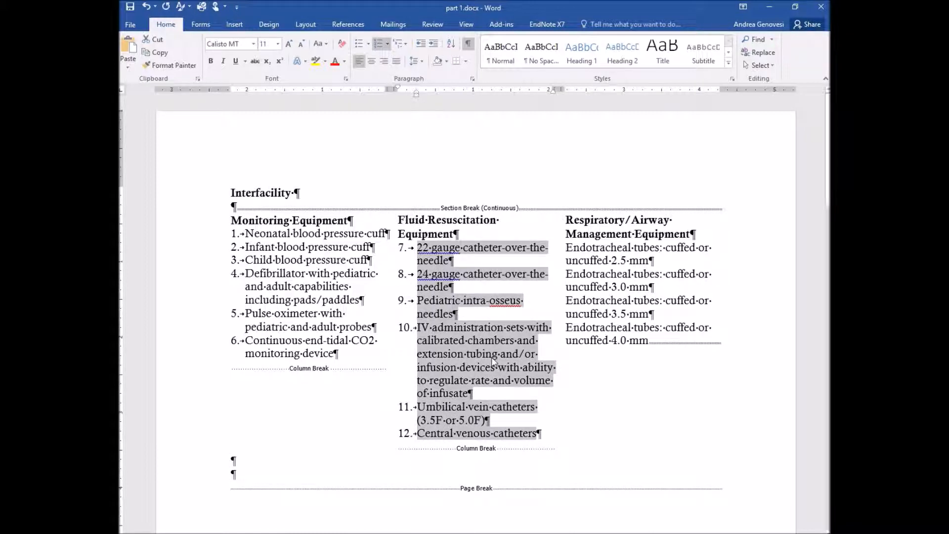
click(485, 353)
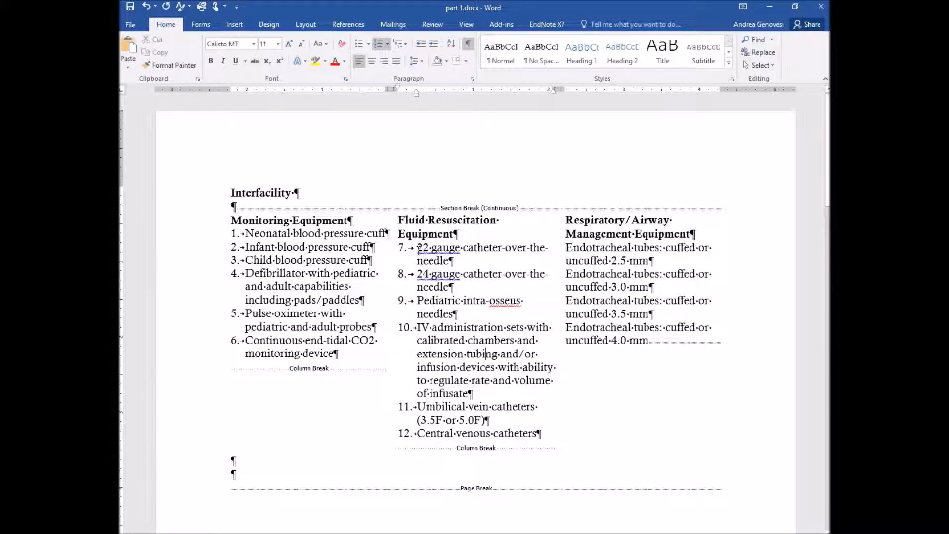
- Copy the 22 gauge catheter item's list formatting onto the four endotracheal tube items with Format Painter, and hide the formatting marks
drag(417, 247, 435, 261)
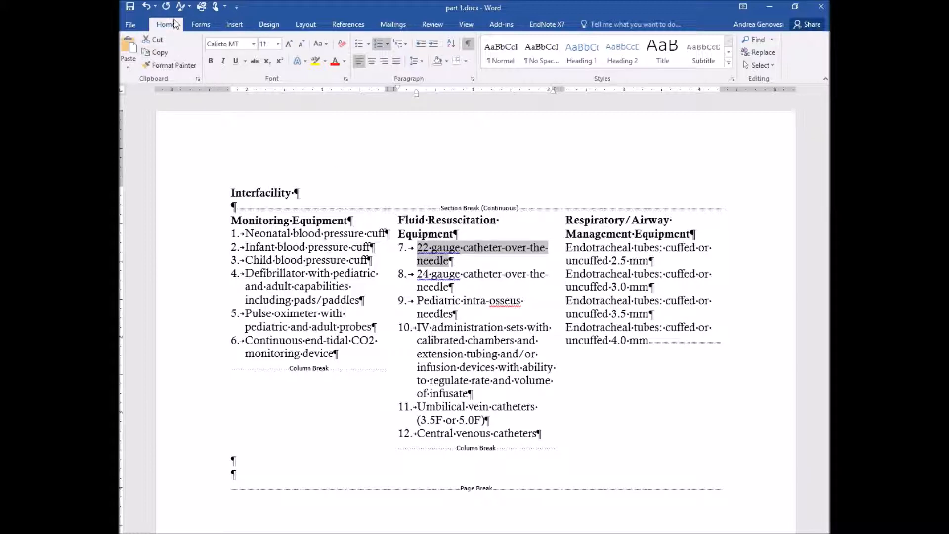
click(165, 69)
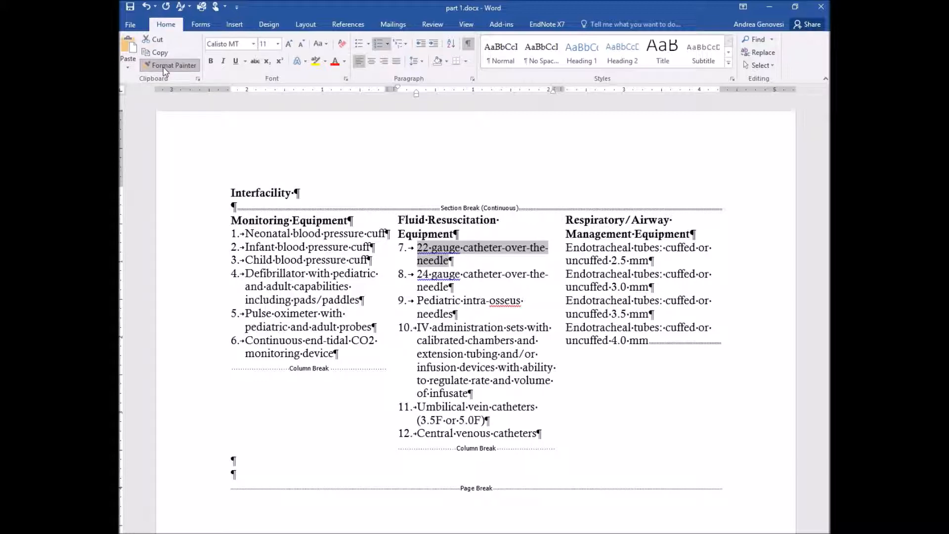
mouse_move(562, 246)
mouse_down()
mouse_move(652, 261)
mouse_move(642, 314)
mouse_move(714, 341)
mouse_move(643, 340)
mouse_up()
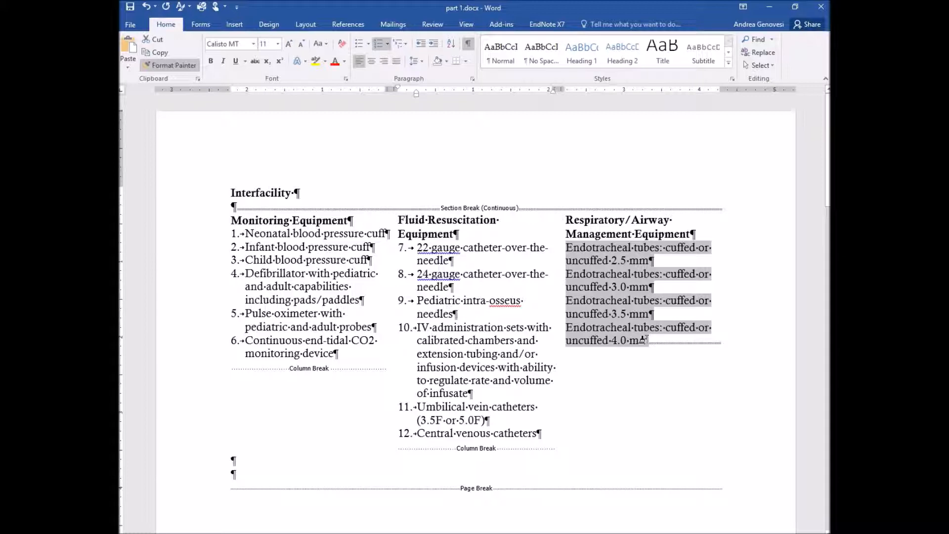
drag(643, 339, 649, 344)
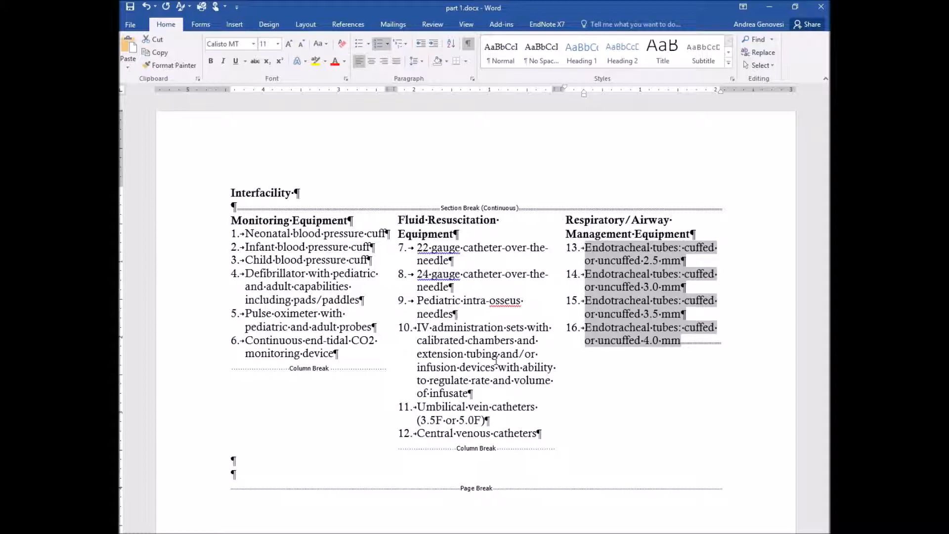
click(469, 48)
click(565, 367)
click(614, 390)
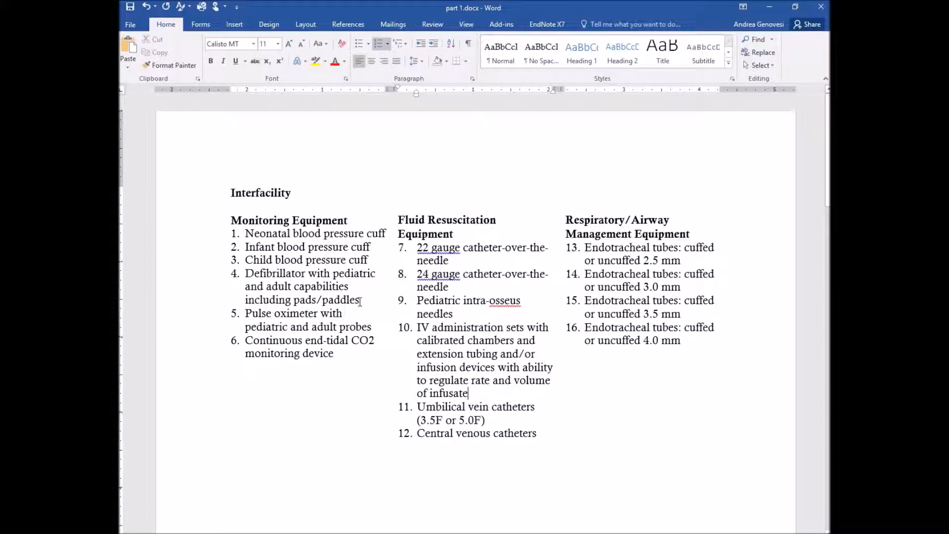
- Set the Monitoring Equipment items' spacing after to 4 pt and allow space between paragraphs of the same style
drag(246, 235, 335, 354)
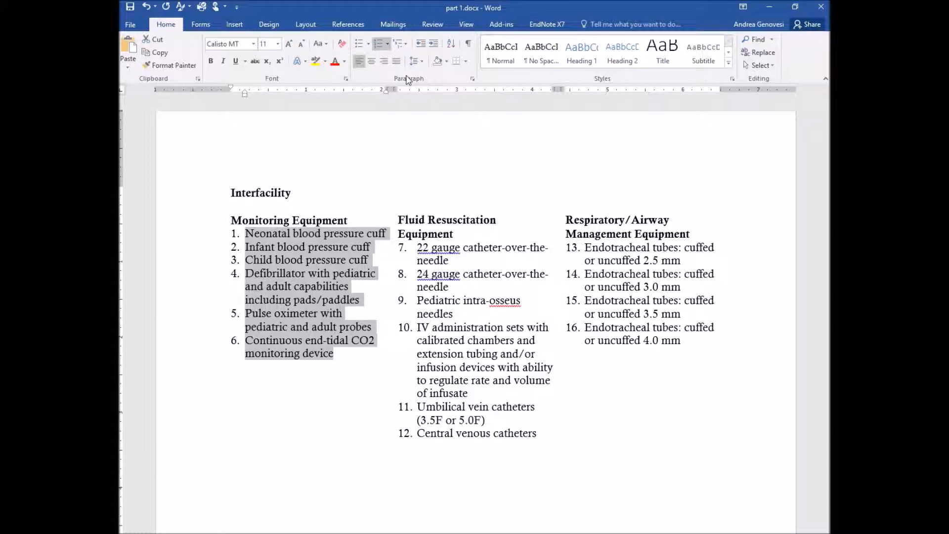
click(472, 79)
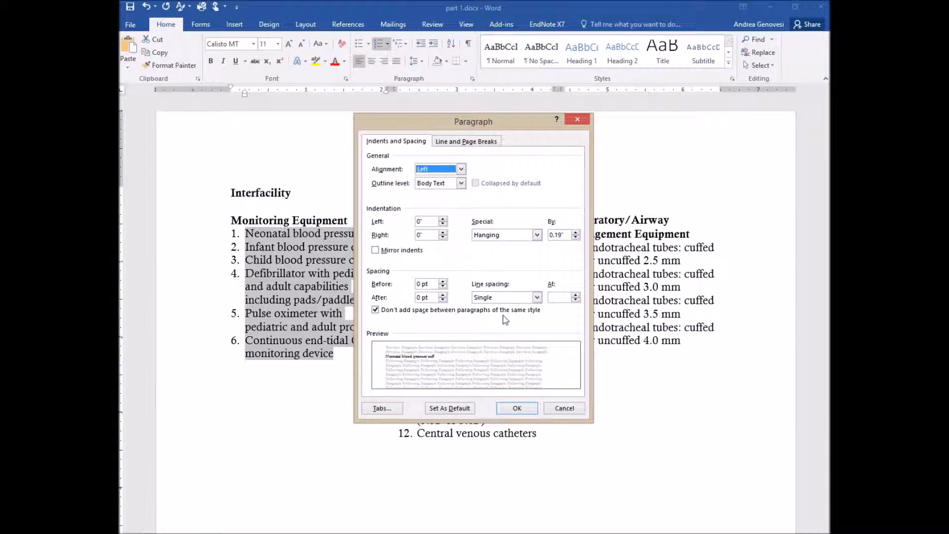
click(375, 311)
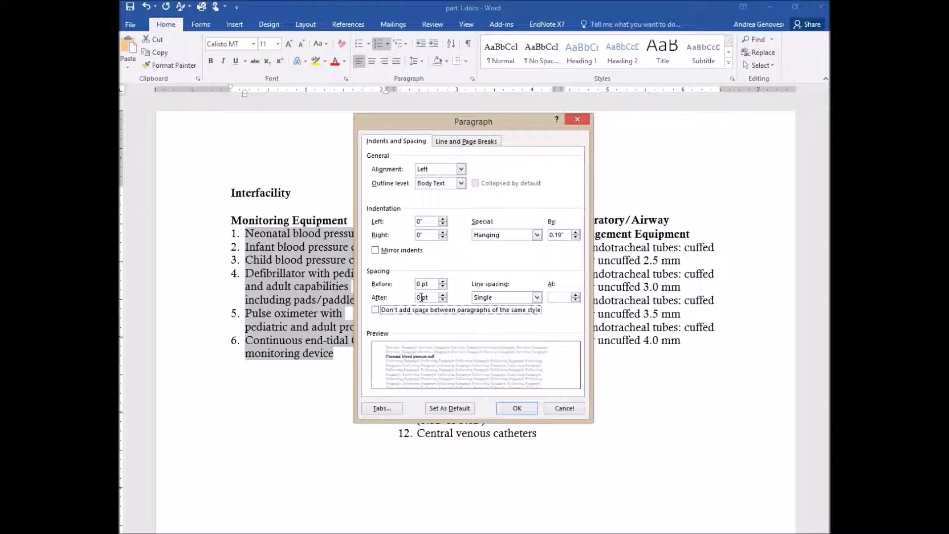
click(443, 295)
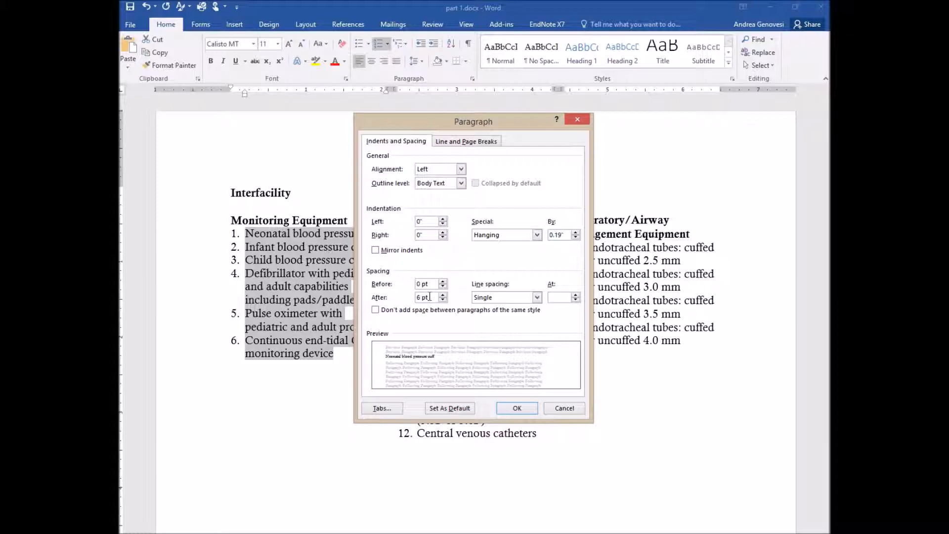
drag(421, 297, 417, 297)
text(4)
click(517, 408)
click(363, 394)
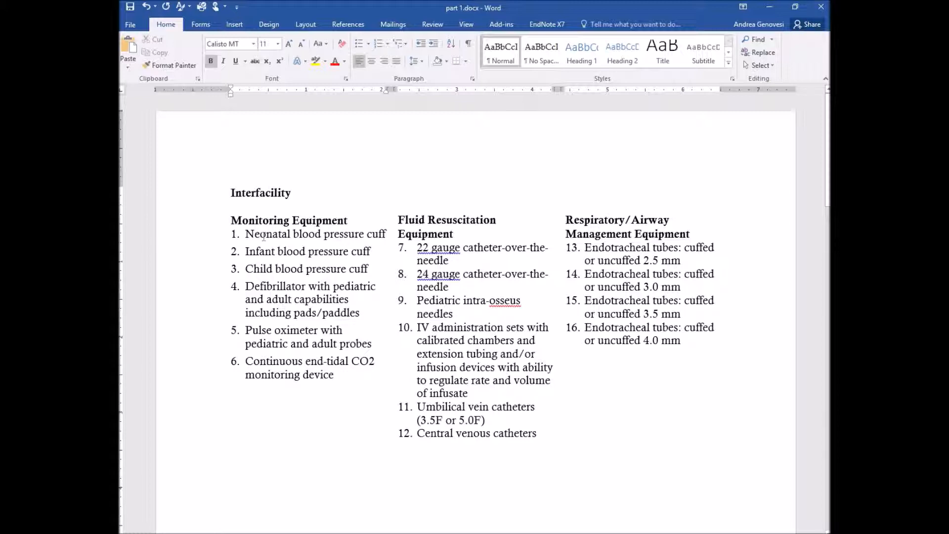
- Increase the Fluid Resuscitation items' spacing after to match the Monitoring Equipment items, and allow space between paragraphs of the same style
drag(415, 247, 538, 428)
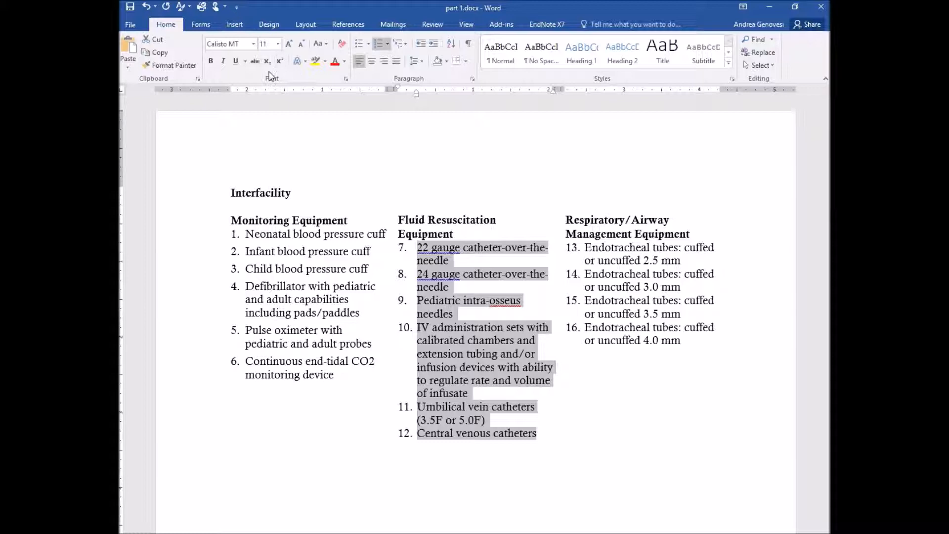
click(472, 78)
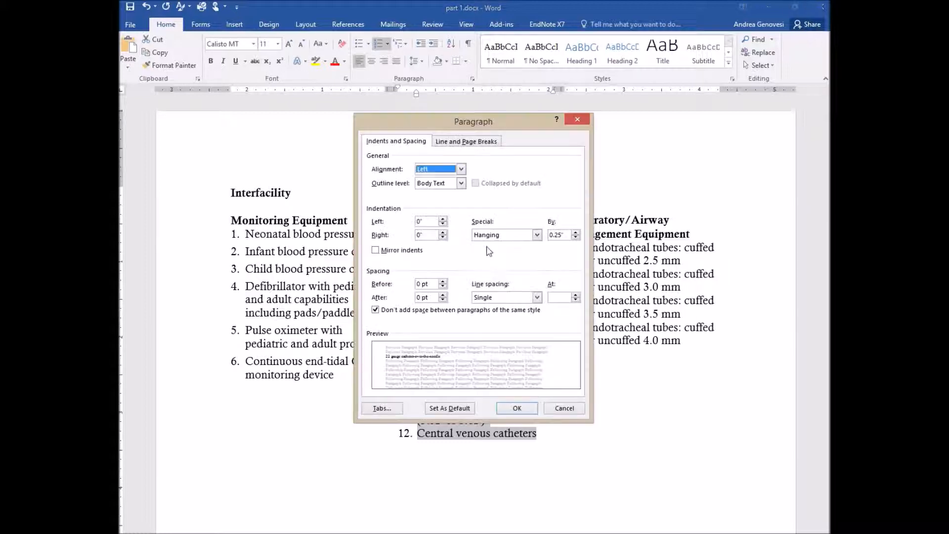
click(376, 310)
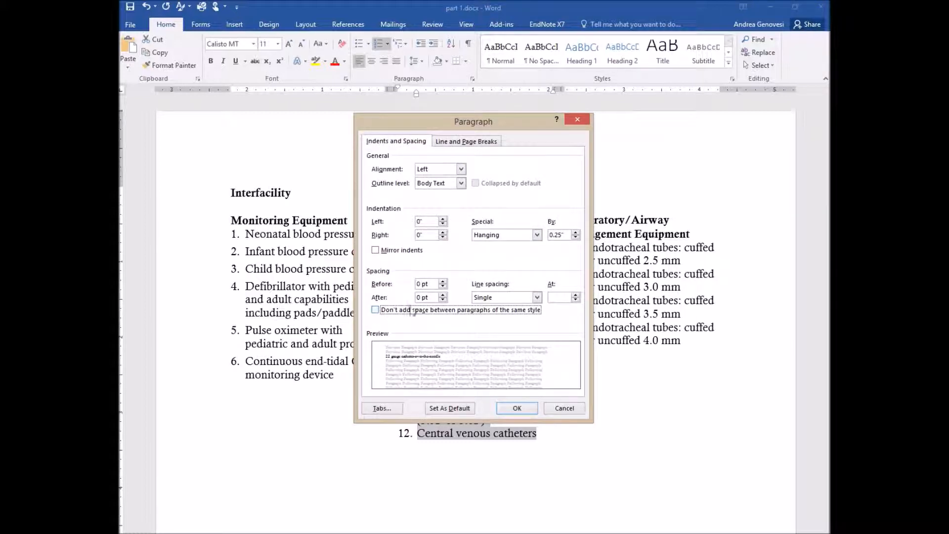
click(420, 296)
drag(421, 297, 415, 296)
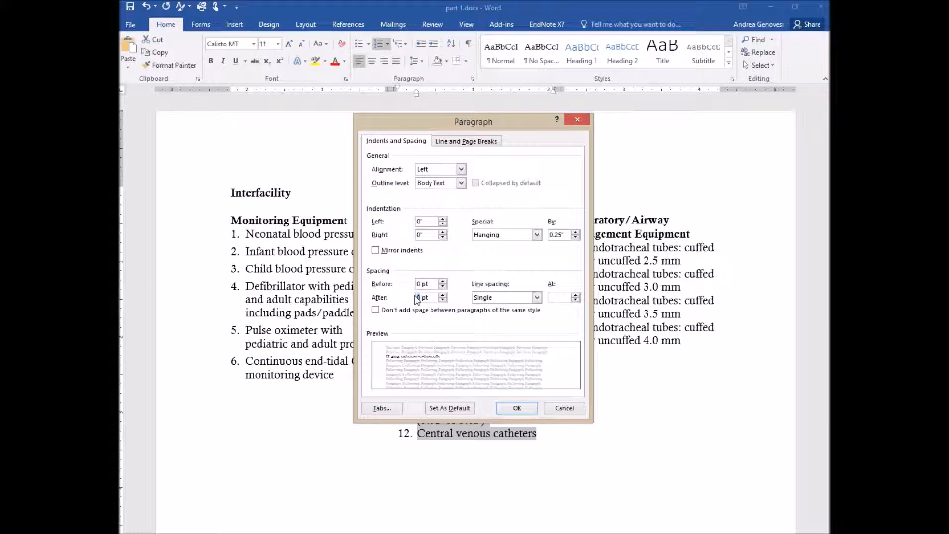
click(516, 408)
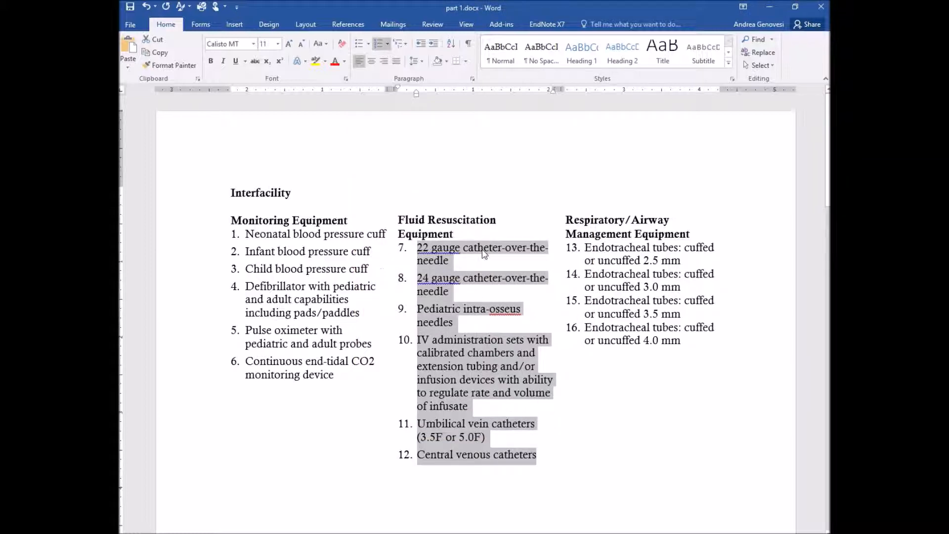
- Copy the Fluid Resuscitation items' paragraph spacing onto the four endotracheal tube items with Format Painter
click(169, 64)
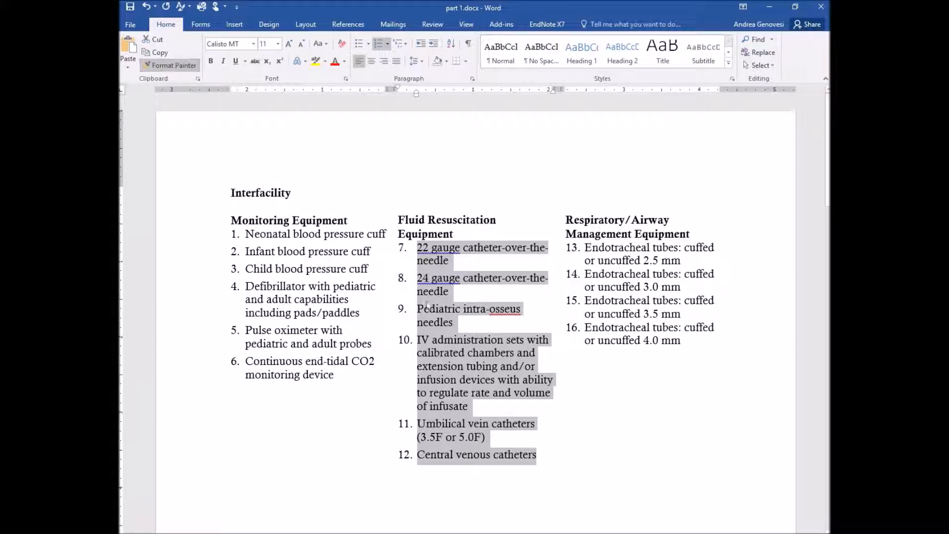
click(584, 249)
mouse_move(589, 254)
mouse_down()
mouse_move(669, 341)
mouse_move(685, 342)
mouse_up()
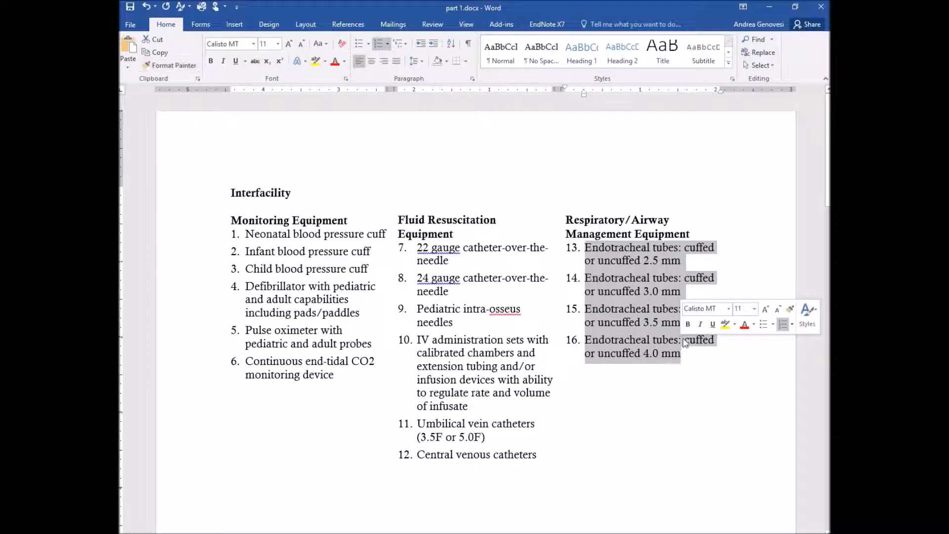
click(626, 293)
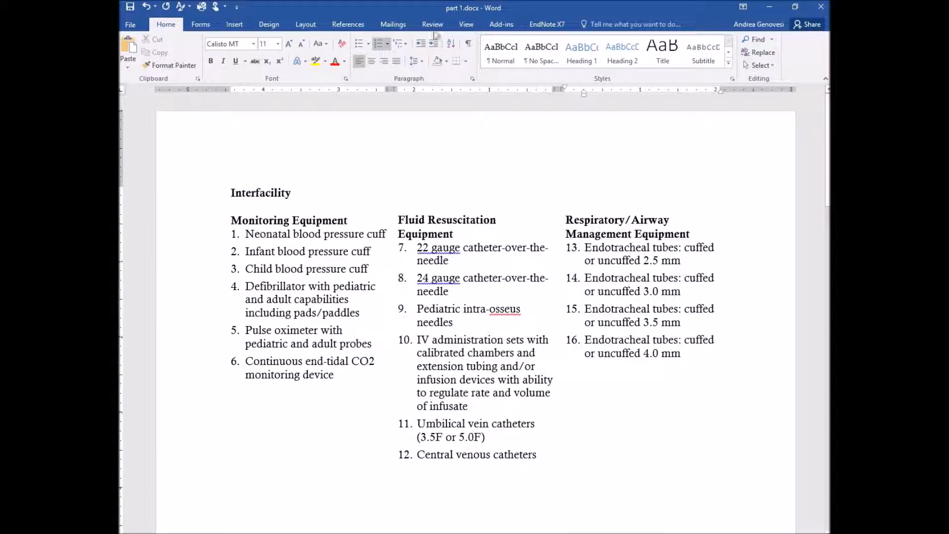
- Show the formatting marks and delete the page break between the equipment columns and the "We would like to know" paragraph
click(467, 45)
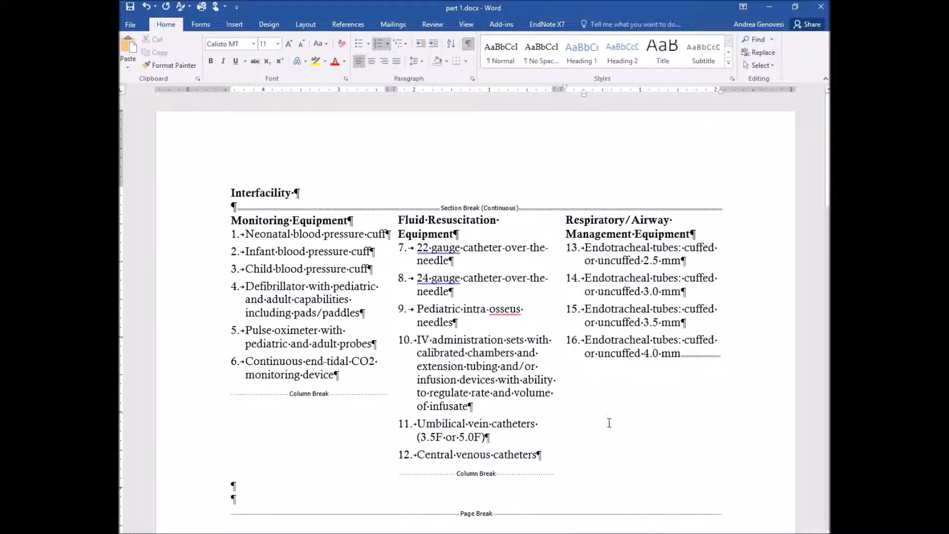
scroll(609, 421, down, 3)
scroll(609, 422, down, 10)
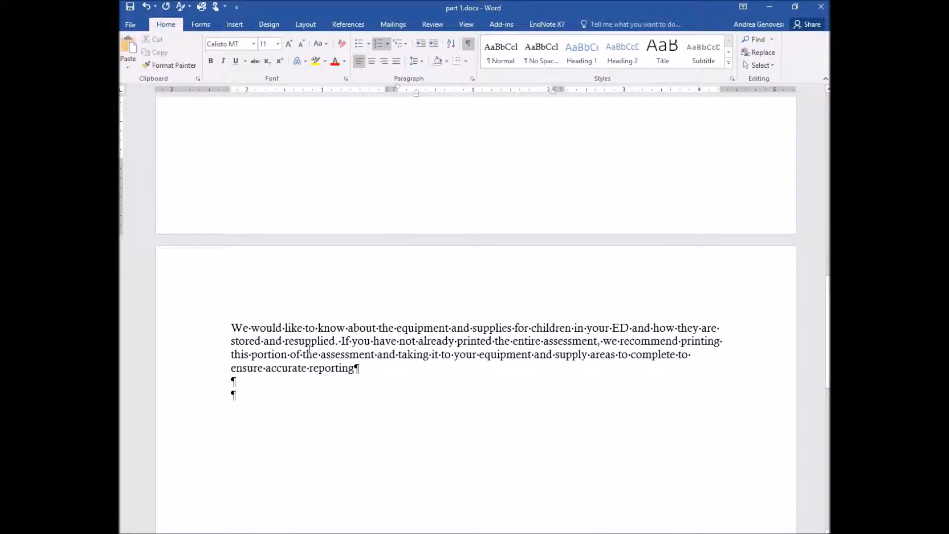
scroll(309, 349, up, 5)
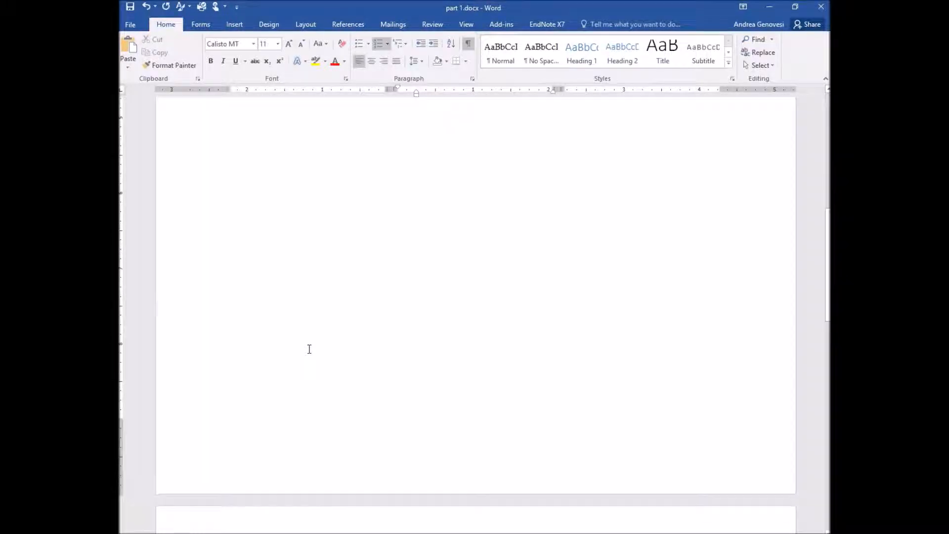
scroll(308, 349, down, 3)
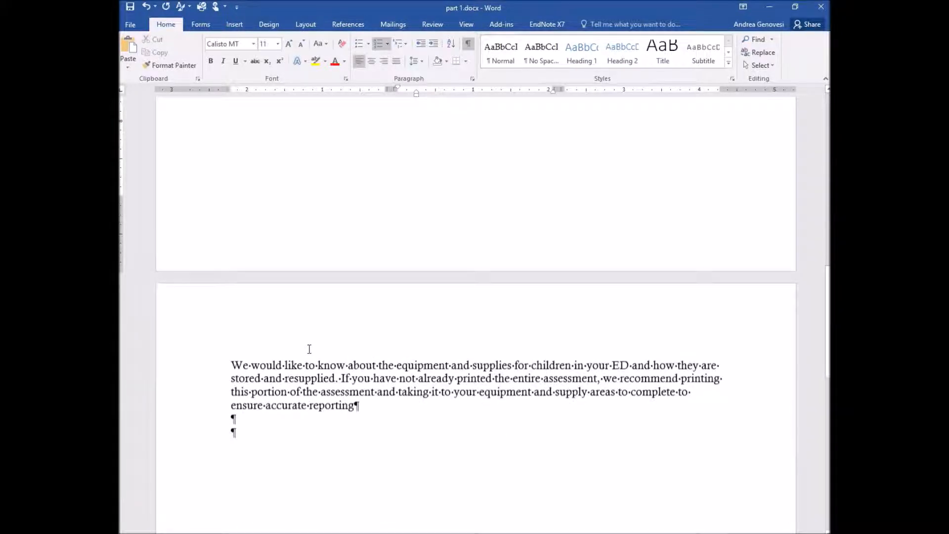
click(235, 362)
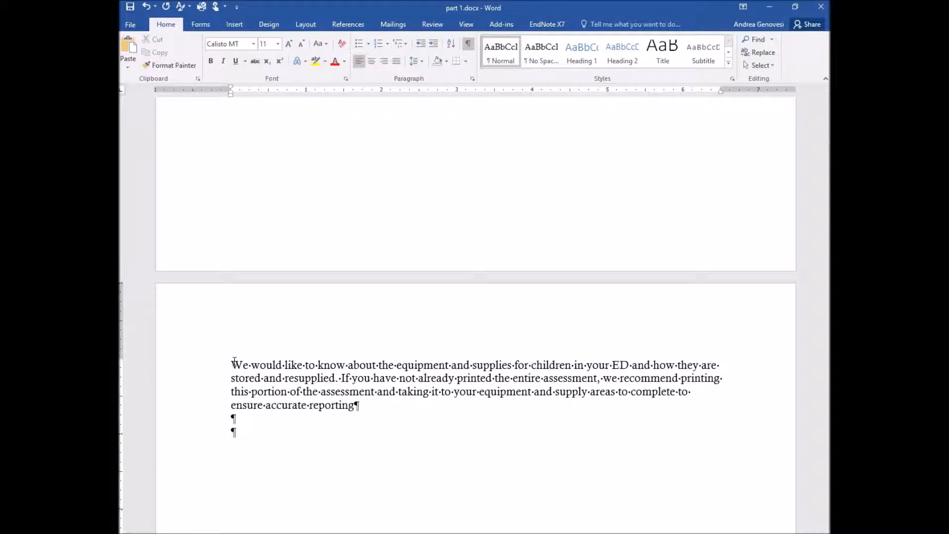
scroll(234, 361, up, 6)
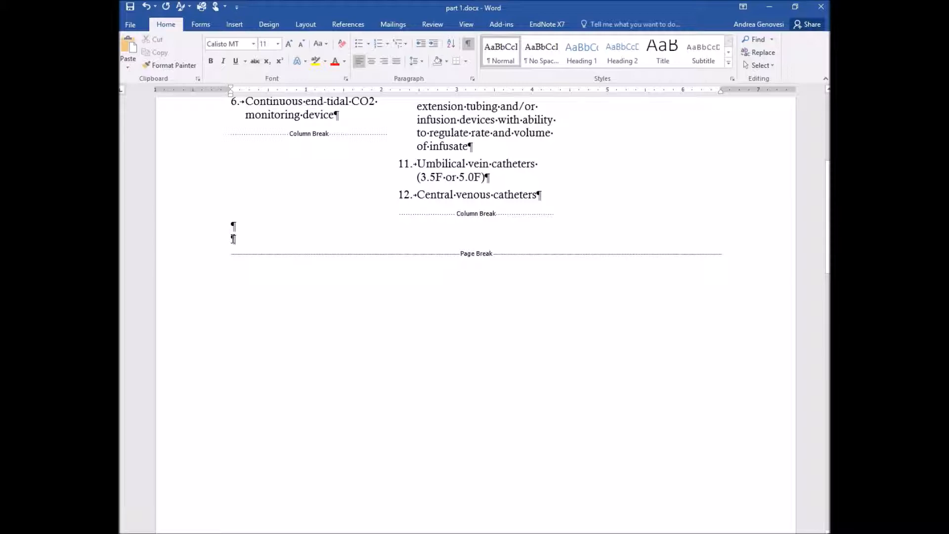
drag(244, 244, 315, 254)
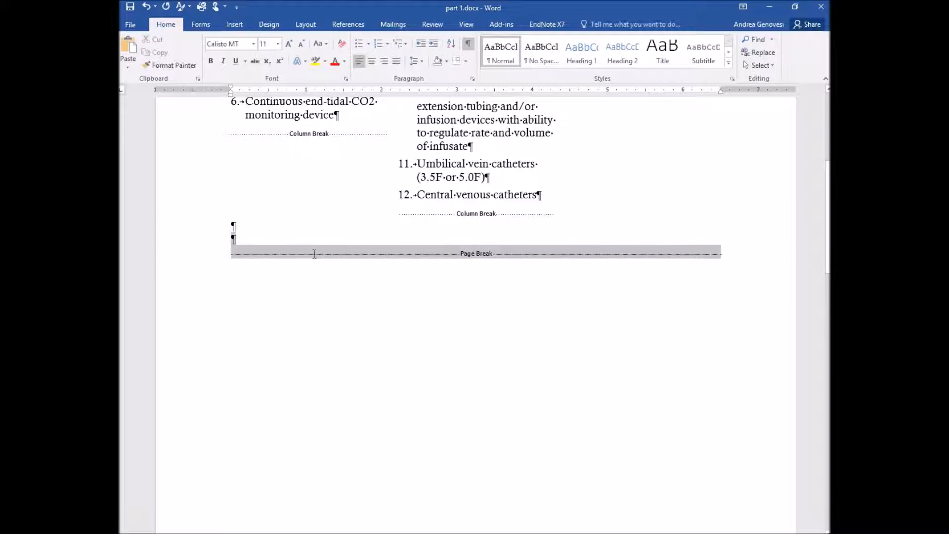
scroll(519, 274, down, 10)
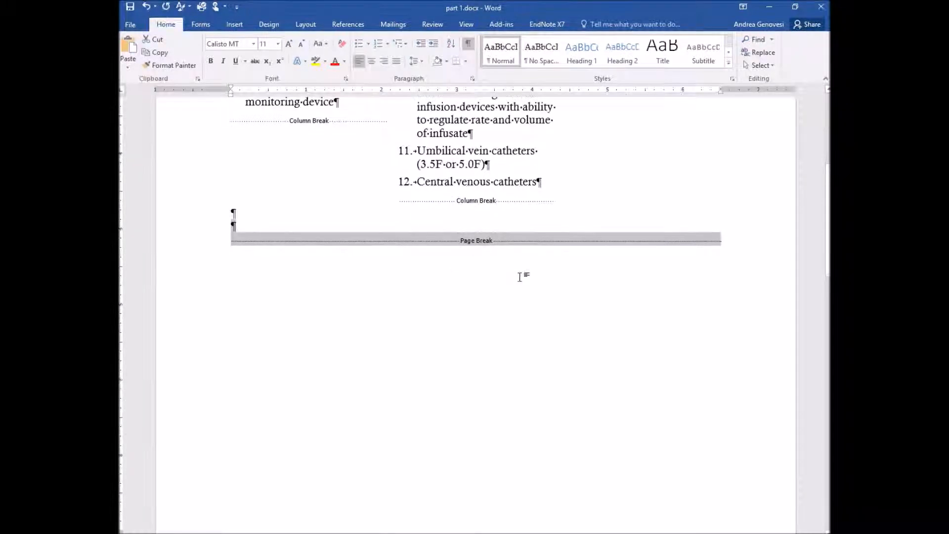
scroll(521, 276, up, 5)
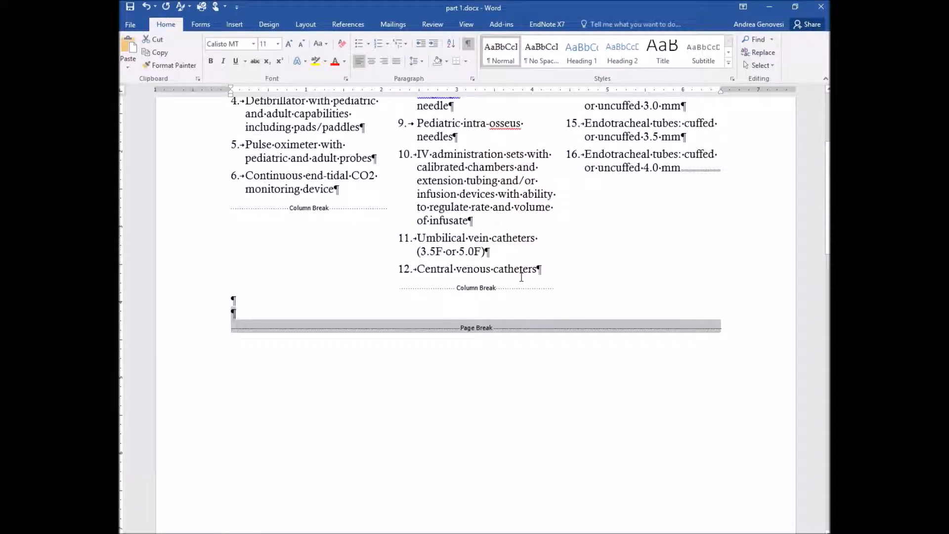
key(Delete)
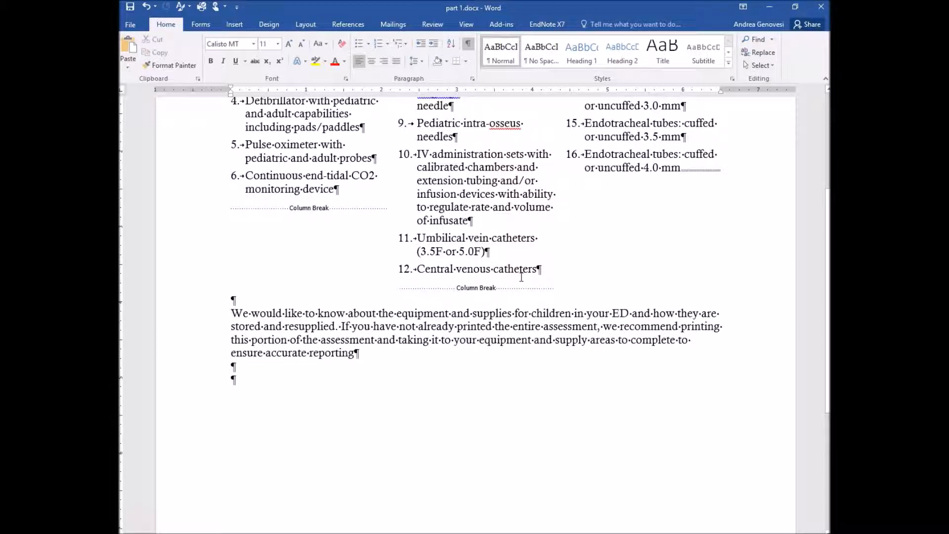
- Hide the formatting marks and check the layout of the three columns and the paragraph below them
click(507, 380)
scroll(507, 380, up, 4)
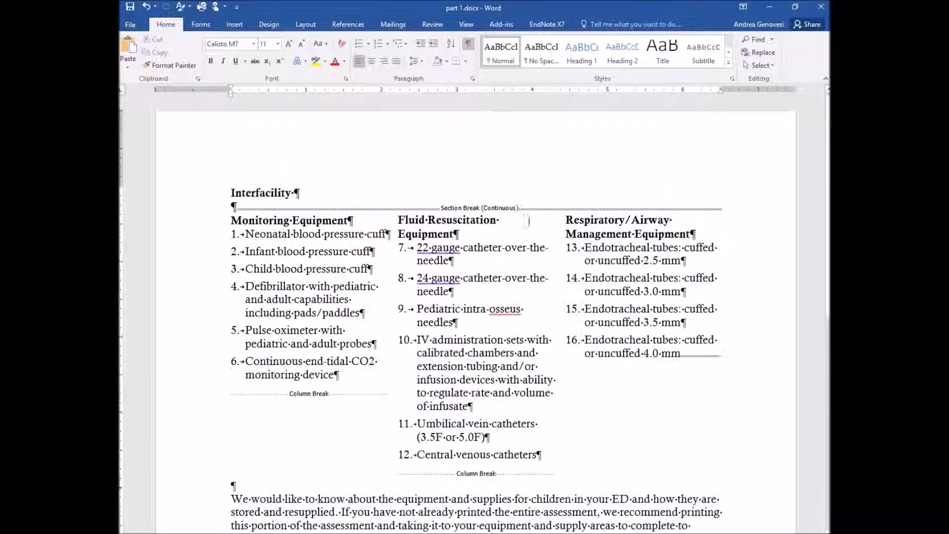
click(470, 46)
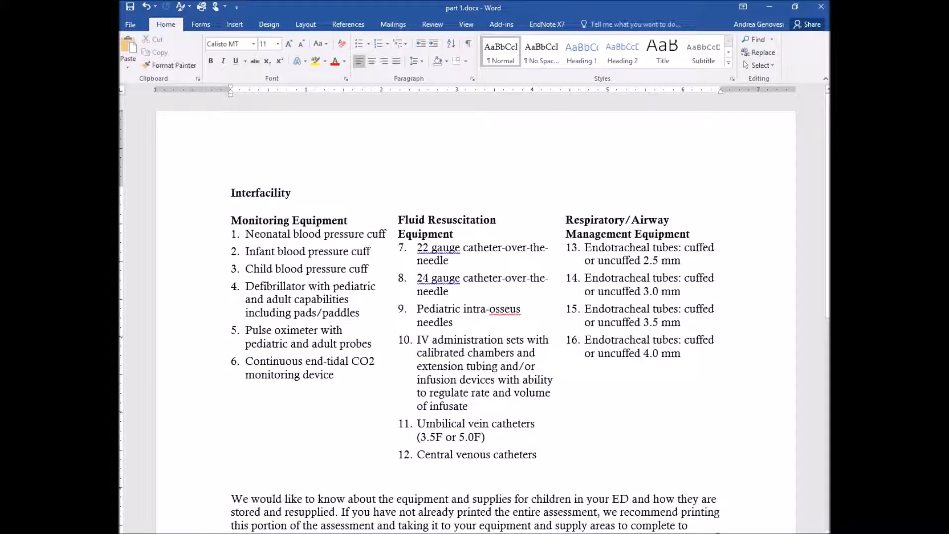
click(648, 467)
scroll(648, 464, down, 5)
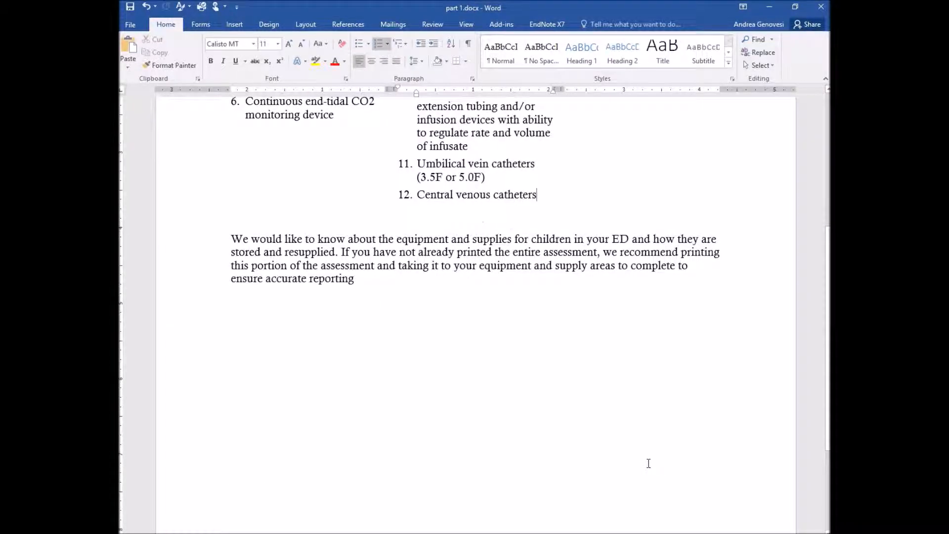
scroll(649, 463, up, 4)
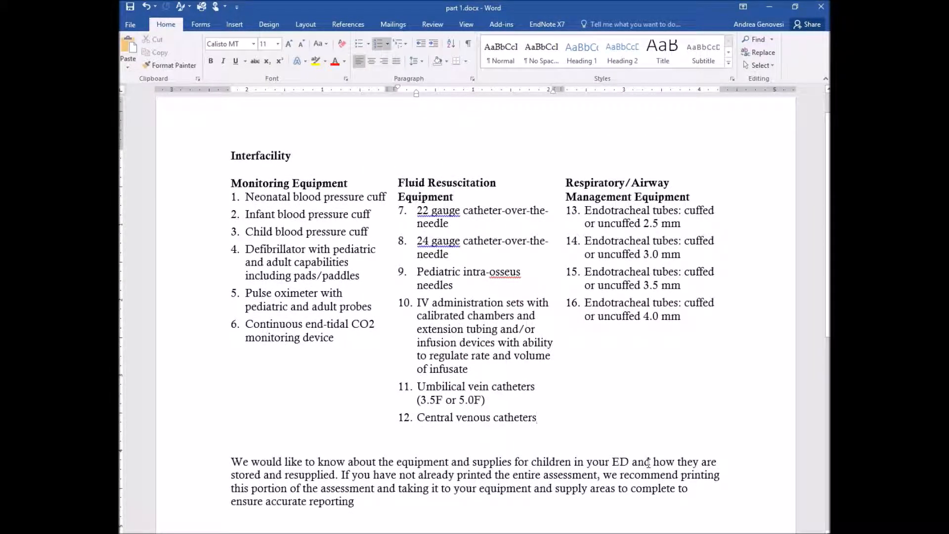